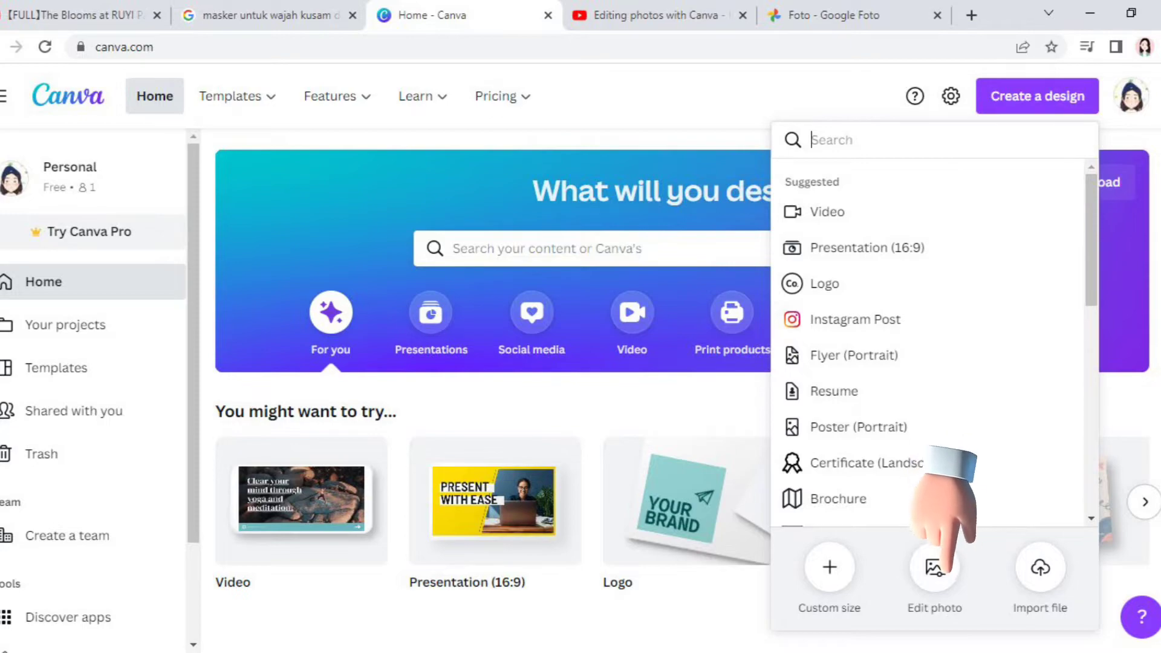
- Start a photo edit, then enlarge the photo and center it on the Instagram post page
left_click(935, 567)
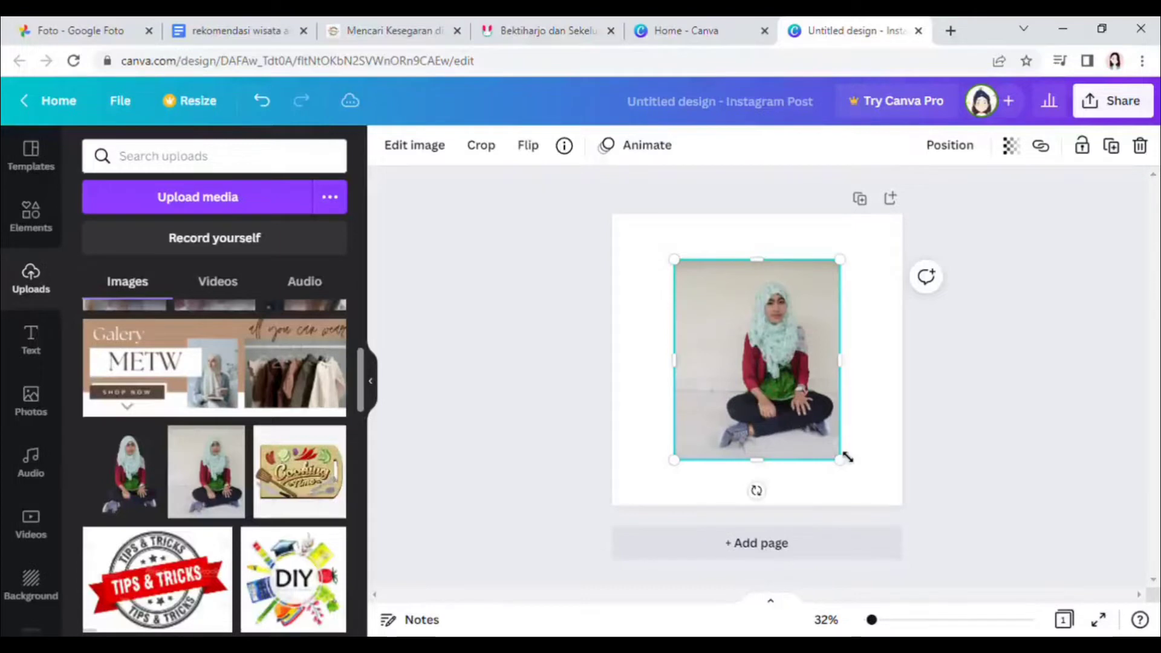
left_click_drag(850, 467, 874, 487)
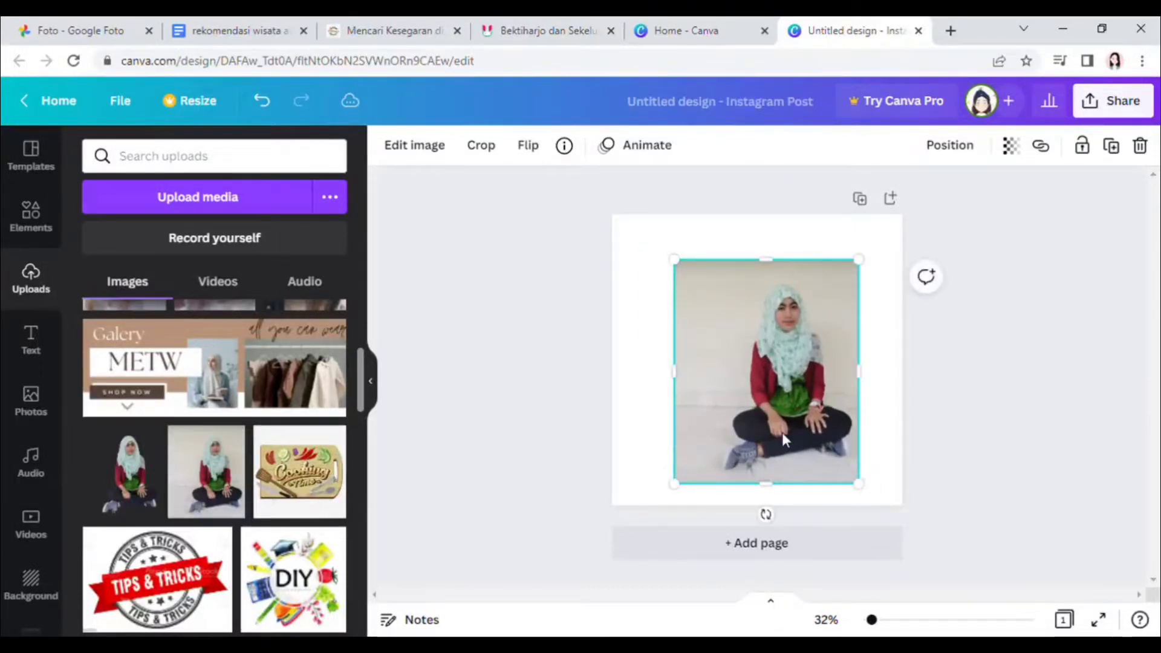
left_click_drag(782, 433, 753, 414)
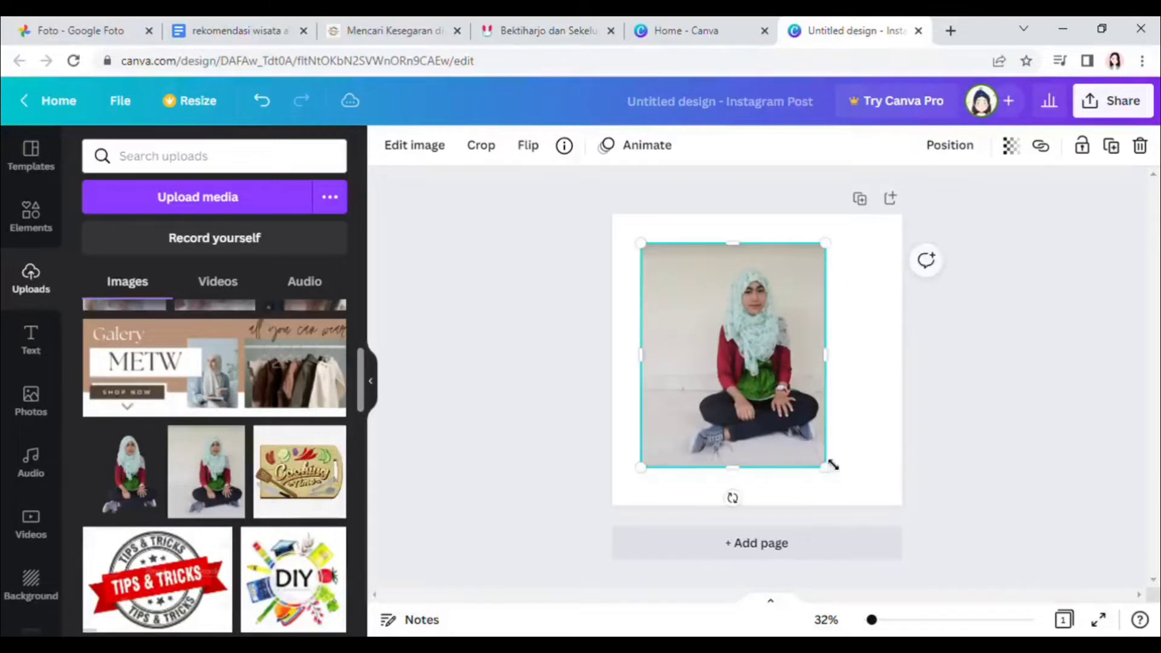
left_click_drag(843, 477, 887, 485)
left_click_drag(755, 448, 764, 428)
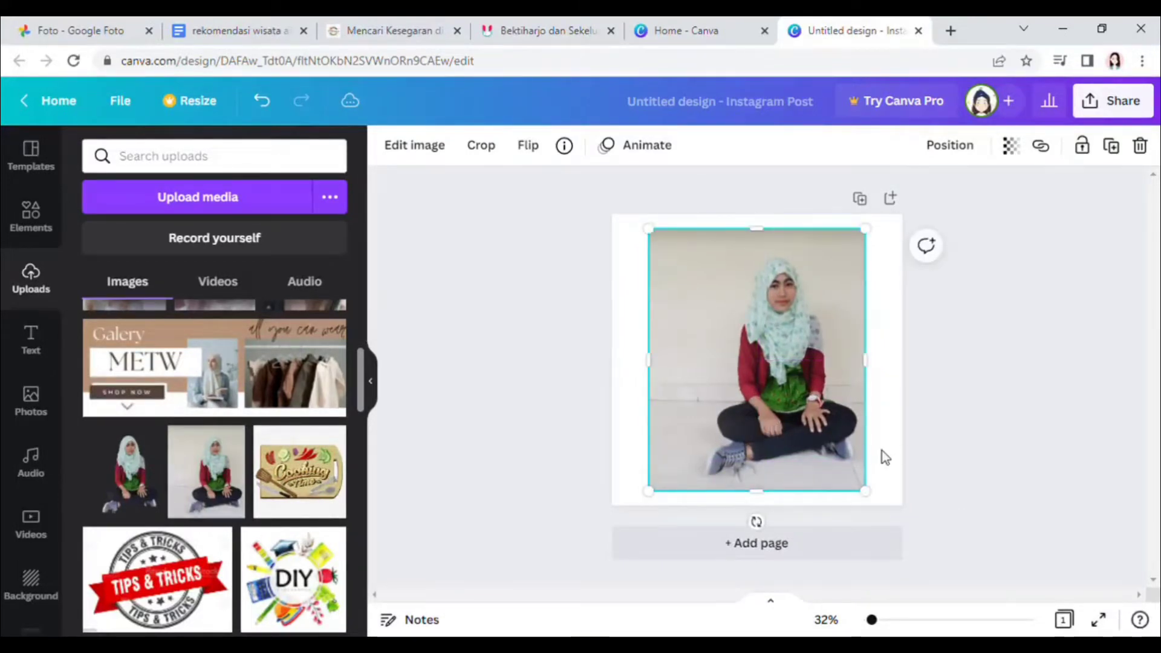
- Remove the background from the photo of the seated woman with Background Remover
left_click(415, 145)
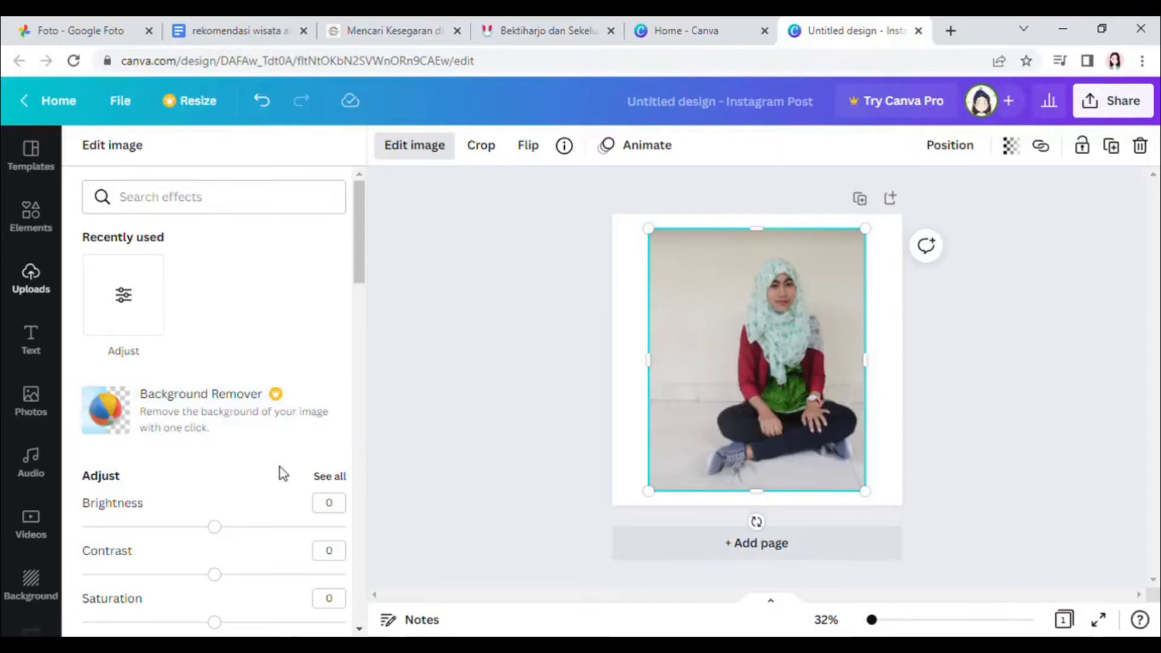
left_click(242, 422)
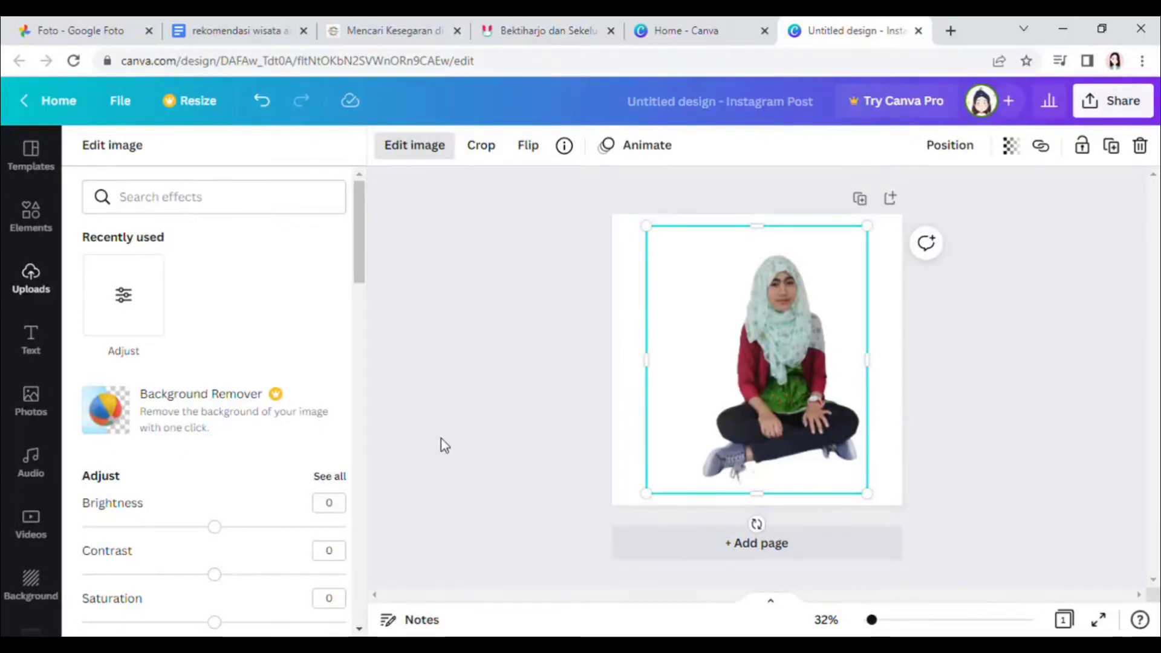
- Adjust the photo to brightness 10, contrast 15, saturation 10 and X-Process 5
left_click_drag(363, 241, 365, 290)
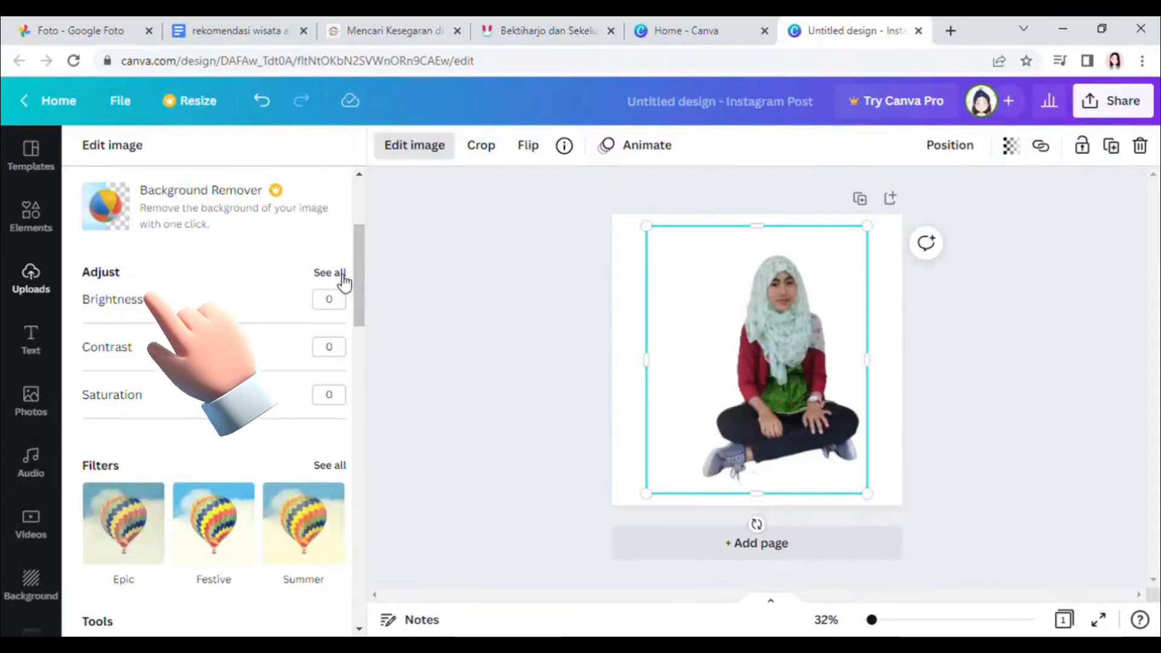
left_click(340, 273)
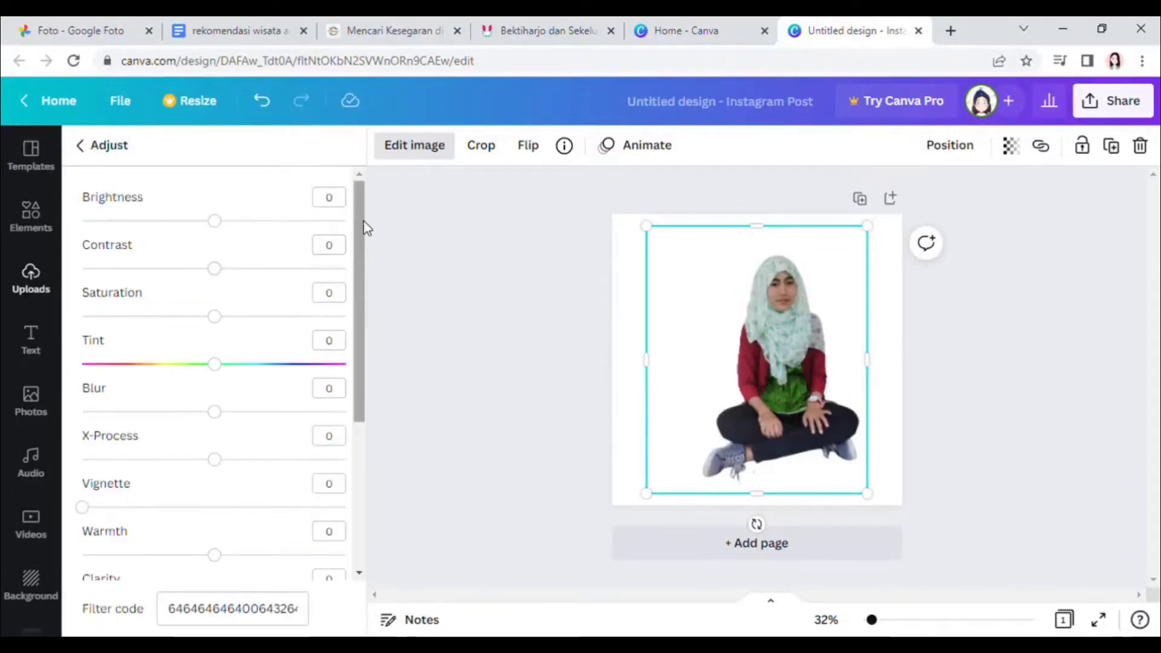
scroll(364, 235, "down", 1)
scroll(364, 236, "up", 1)
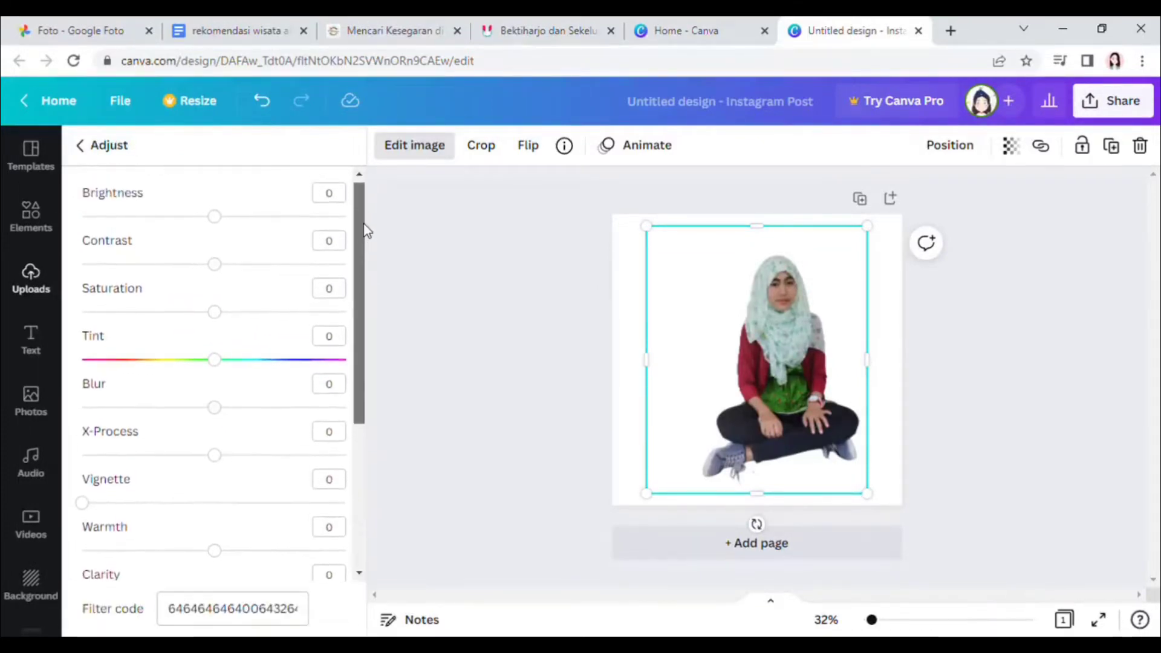
left_click_drag(218, 224, 231, 334)
mouse_move(219, 373)
left_mouse_down()
mouse_move(194, 371)
mouse_move(225, 376)
left_mouse_up()
left_click_drag(215, 460, 227, 486)
left_click_drag(82, 508, 37, 513)
- Set the photo's clarity to 25, vibrance to 10 and shadows to -10, and finish the adjustments
left_click_drag(365, 420, 361, 544)
mouse_move(214, 308)
left_mouse_down()
mouse_move(106, 306)
mouse_move(249, 329)
mouse_move(220, 330)
left_mouse_up()
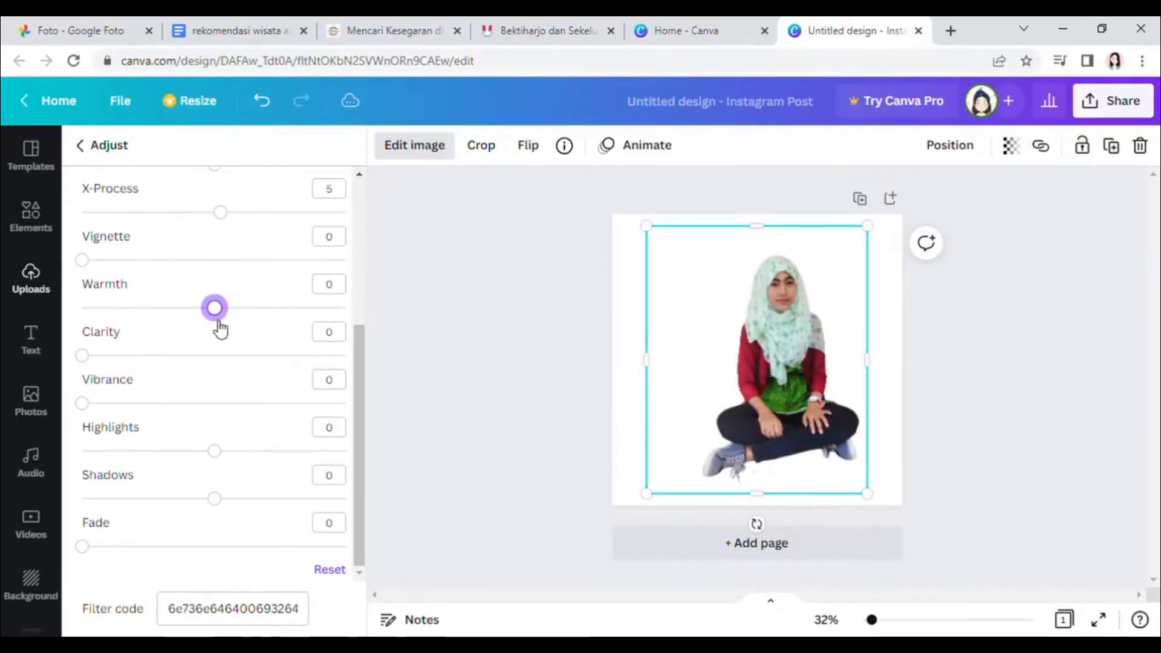
left_click_drag(90, 362, 158, 360)
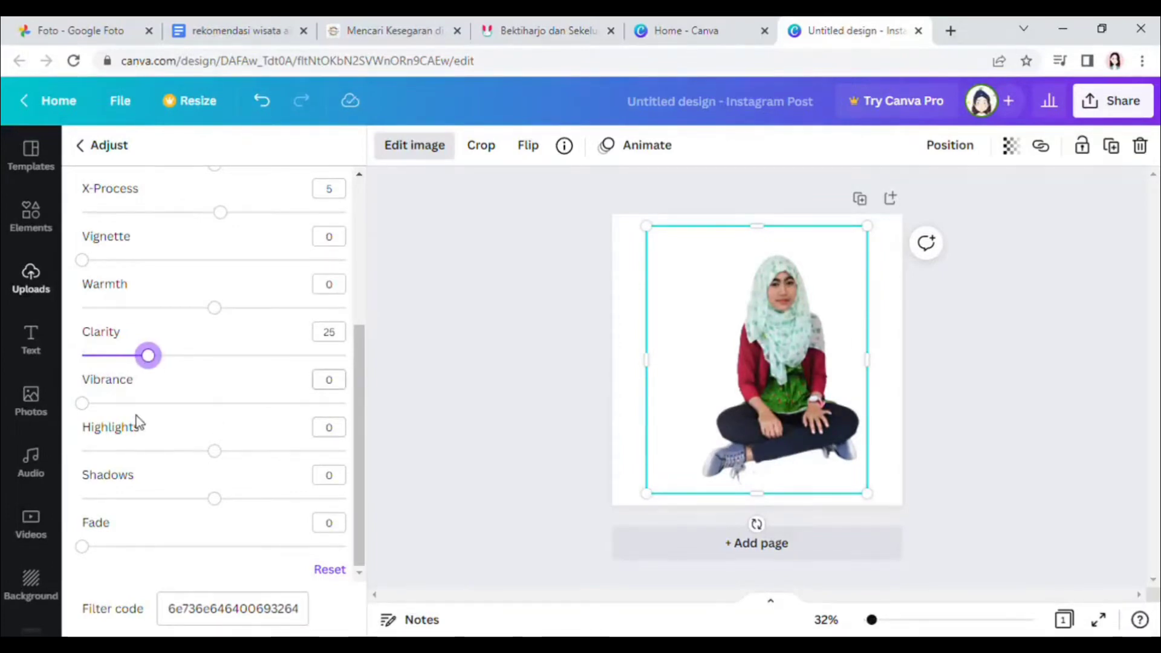
left_click_drag(138, 422, 116, 436)
left_click_drag(225, 450, 201, 517)
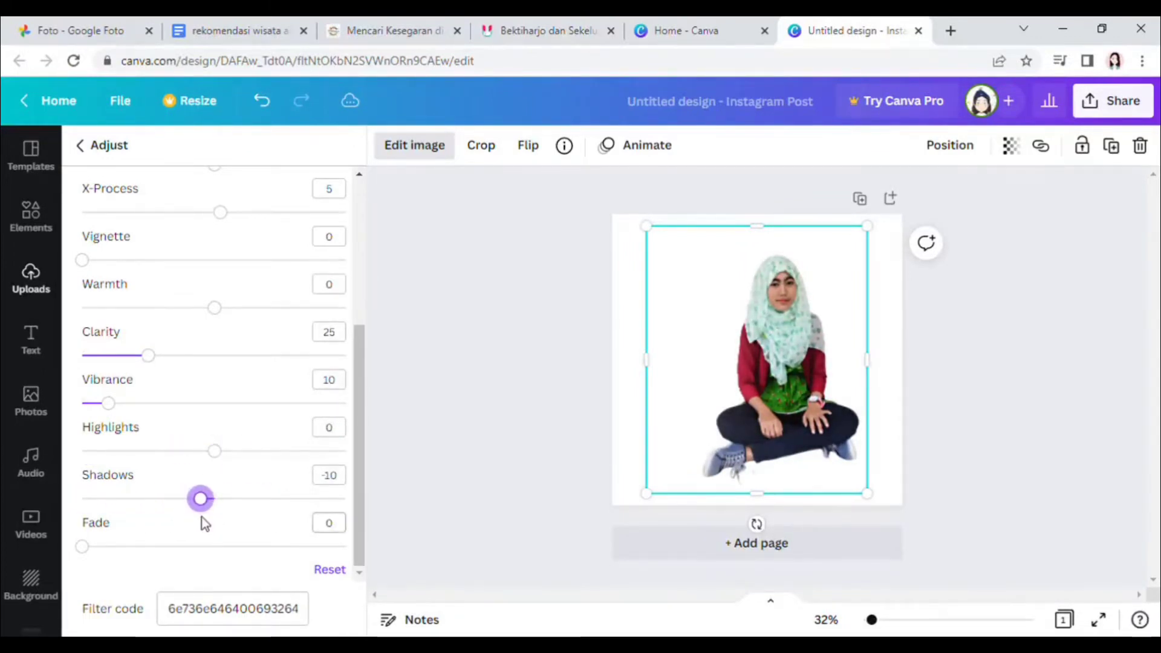
left_click(82, 546)
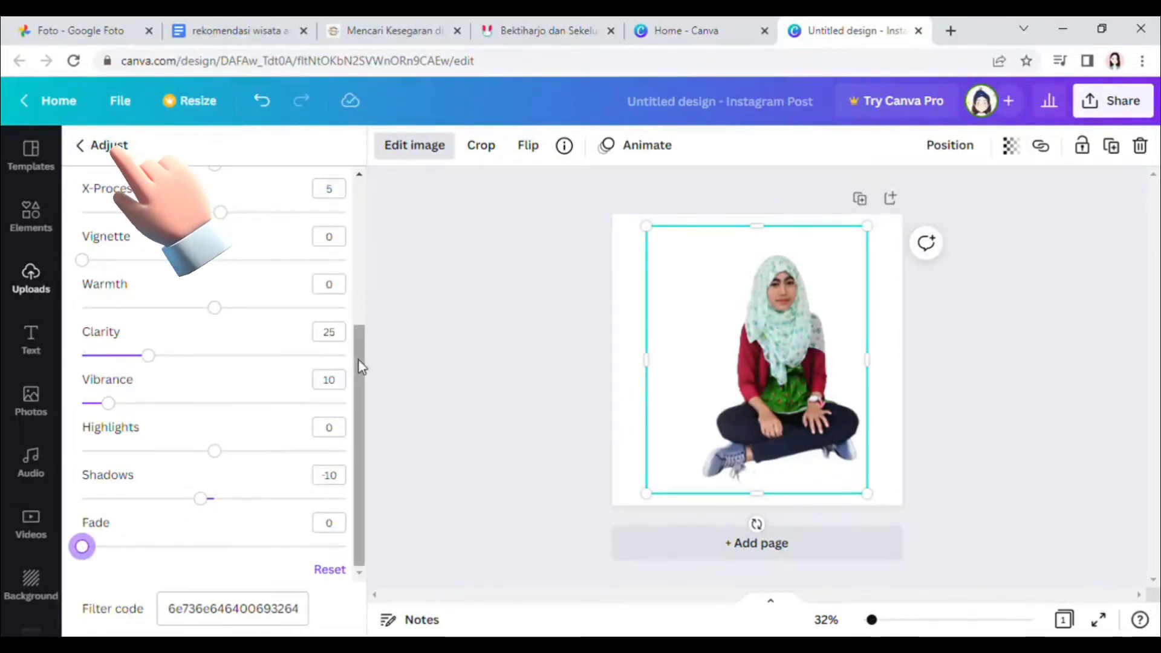
left_click_drag(361, 366, 361, 185)
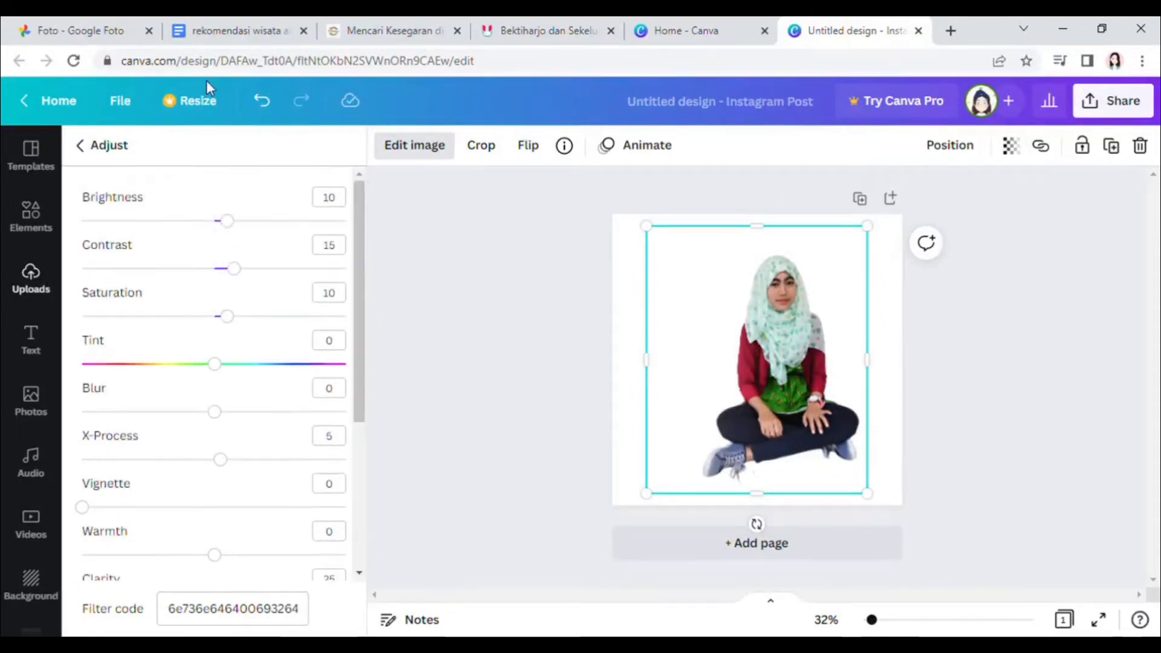
left_click(81, 146)
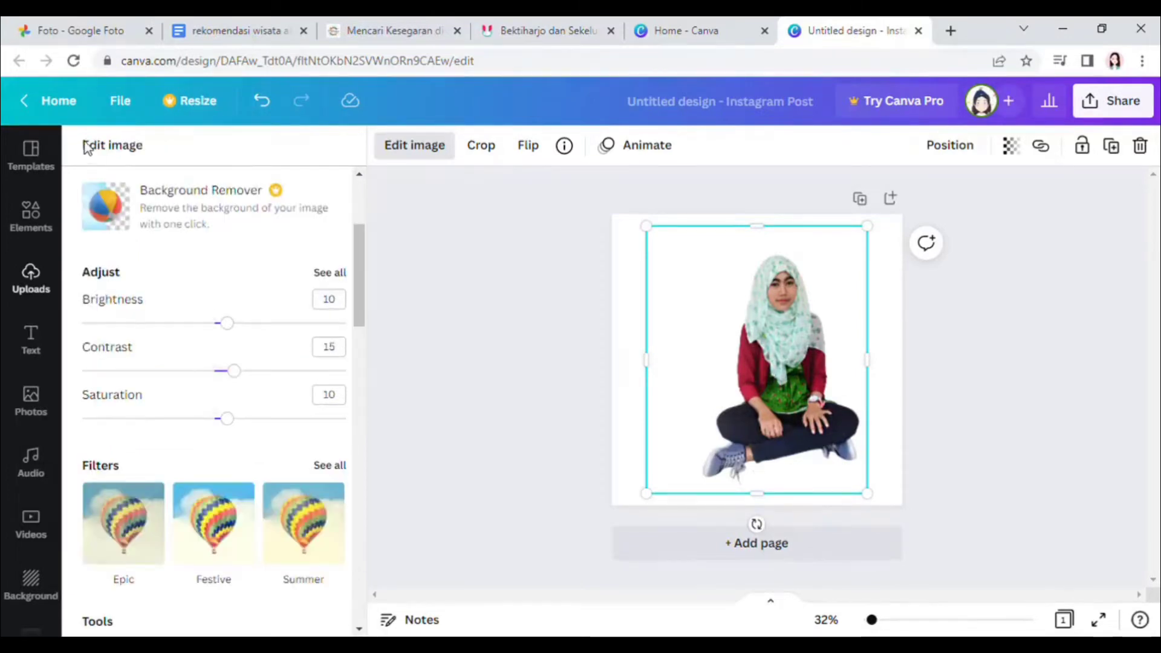
- Compare the Festive, Afterglow and Solar filters with no filter on the photo, and apply Solar
left_click_drag(361, 261, 365, 311)
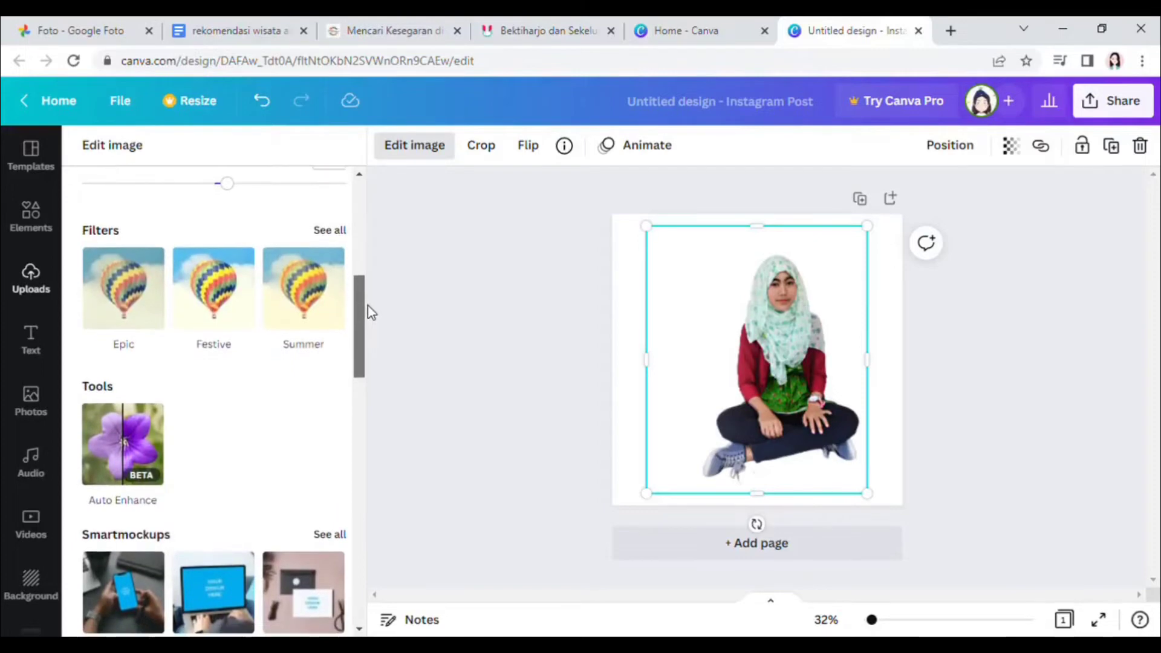
left_click(335, 239)
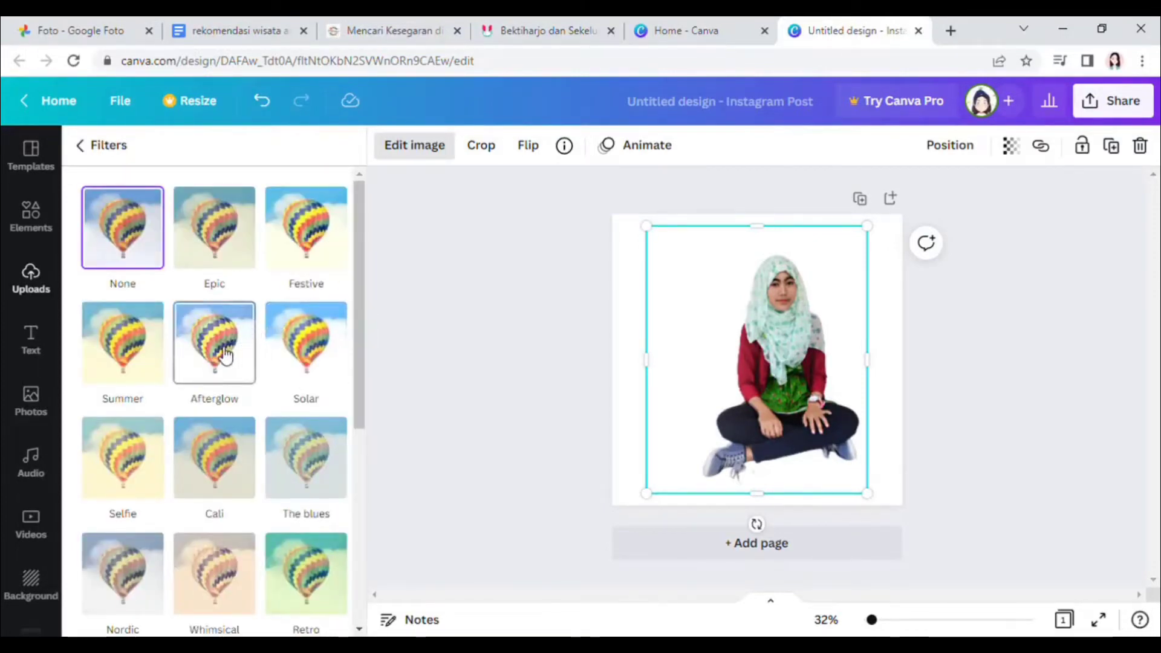
left_click(310, 256)
left_click(118, 242)
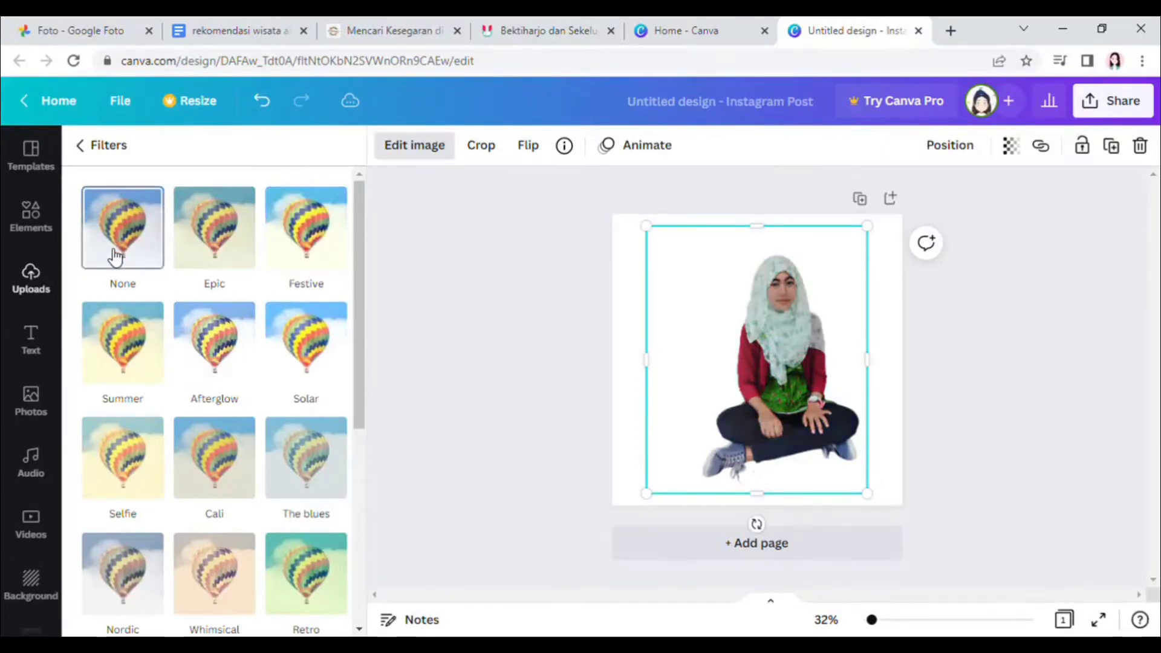
left_click(296, 350)
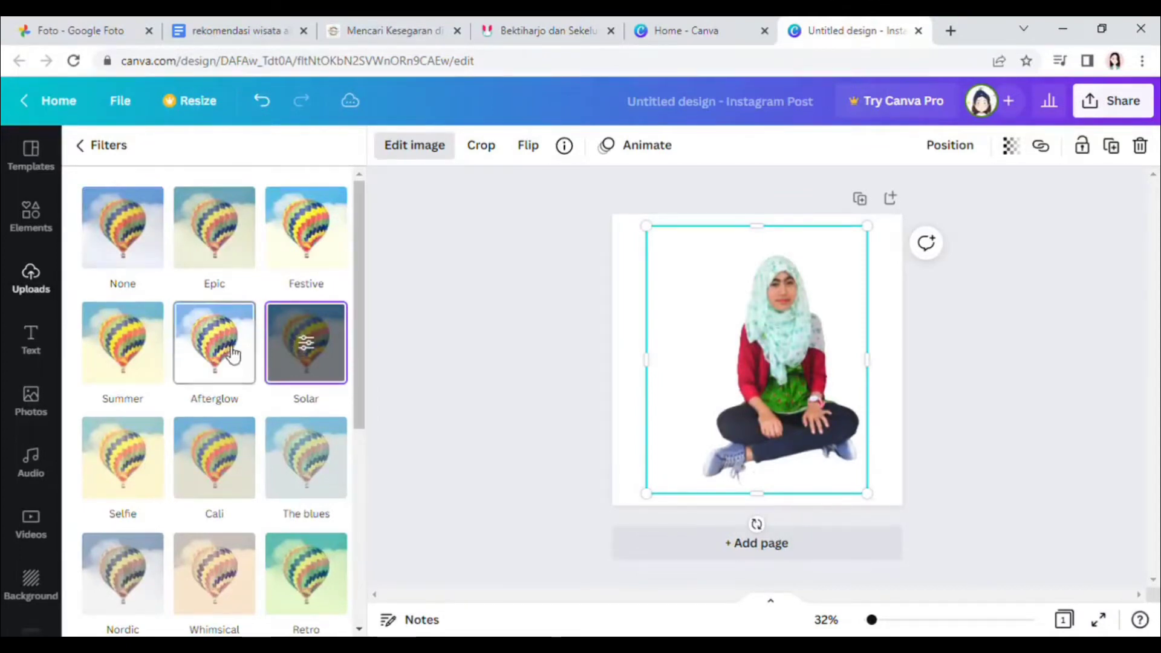
left_click(233, 354)
left_click(311, 358)
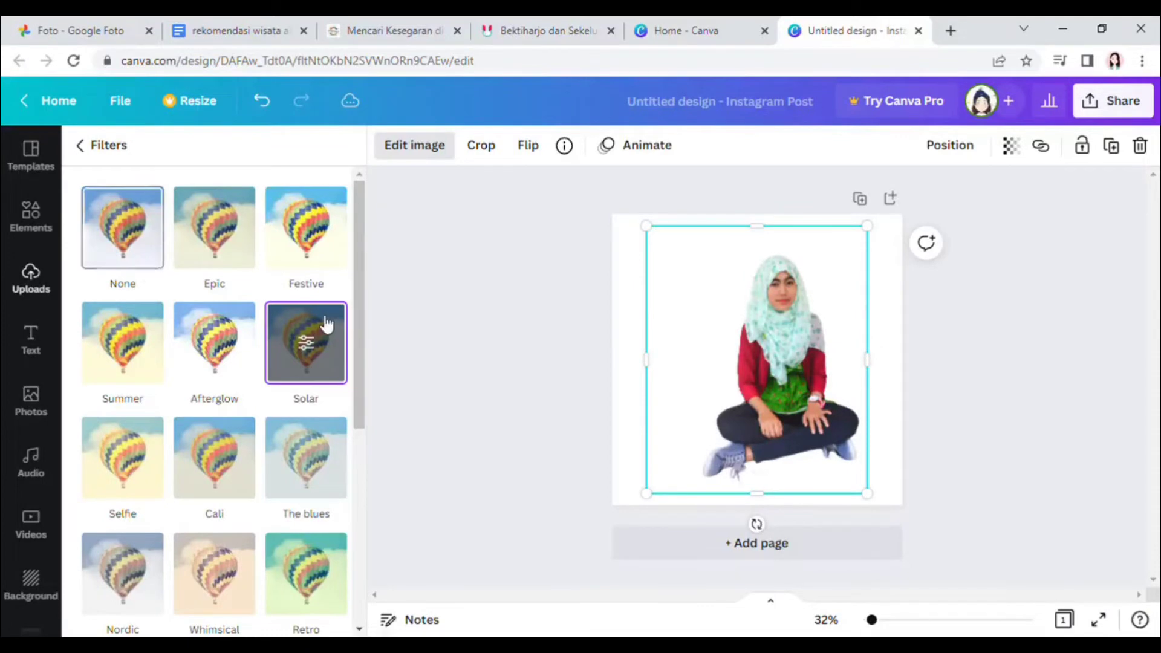
- Browse the remaining filters, set the Solar filter's intensity to 50 and return to the image editing options
left_click_drag(358, 333, 355, 413)
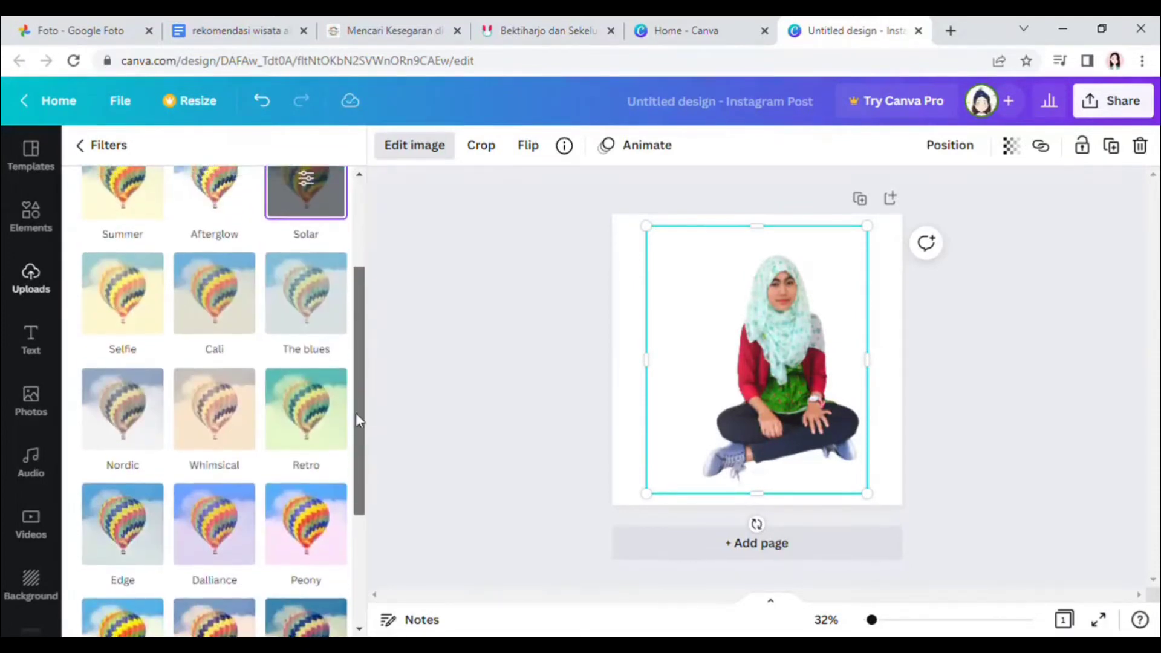
left_click_drag(363, 463, 377, 318)
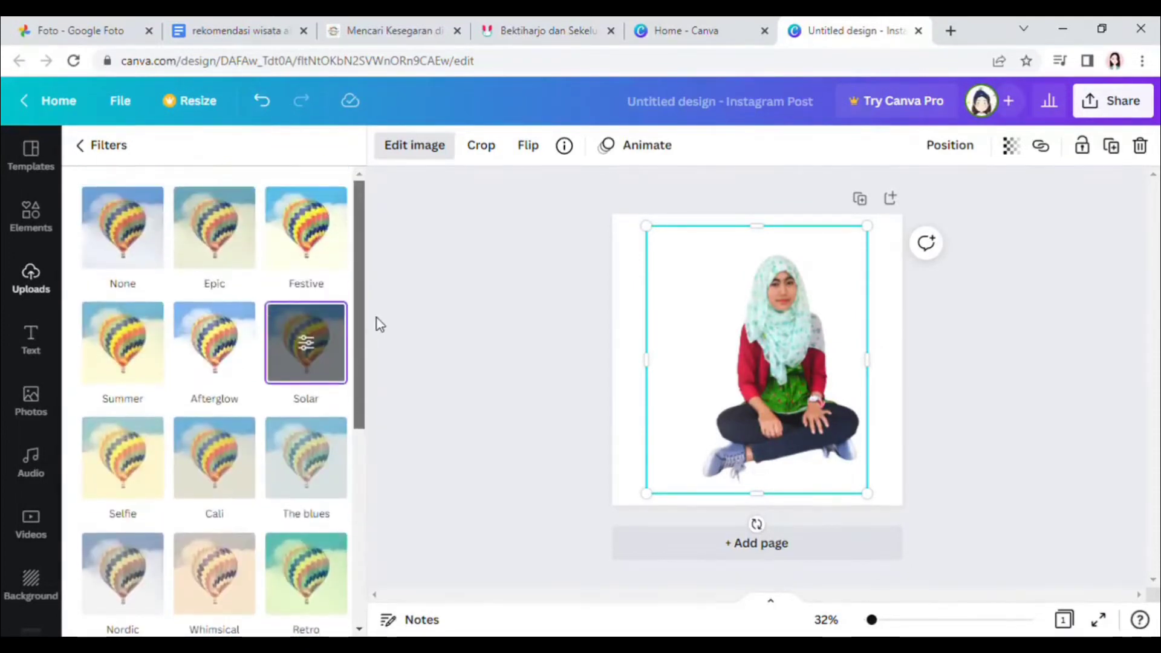
left_click(307, 344)
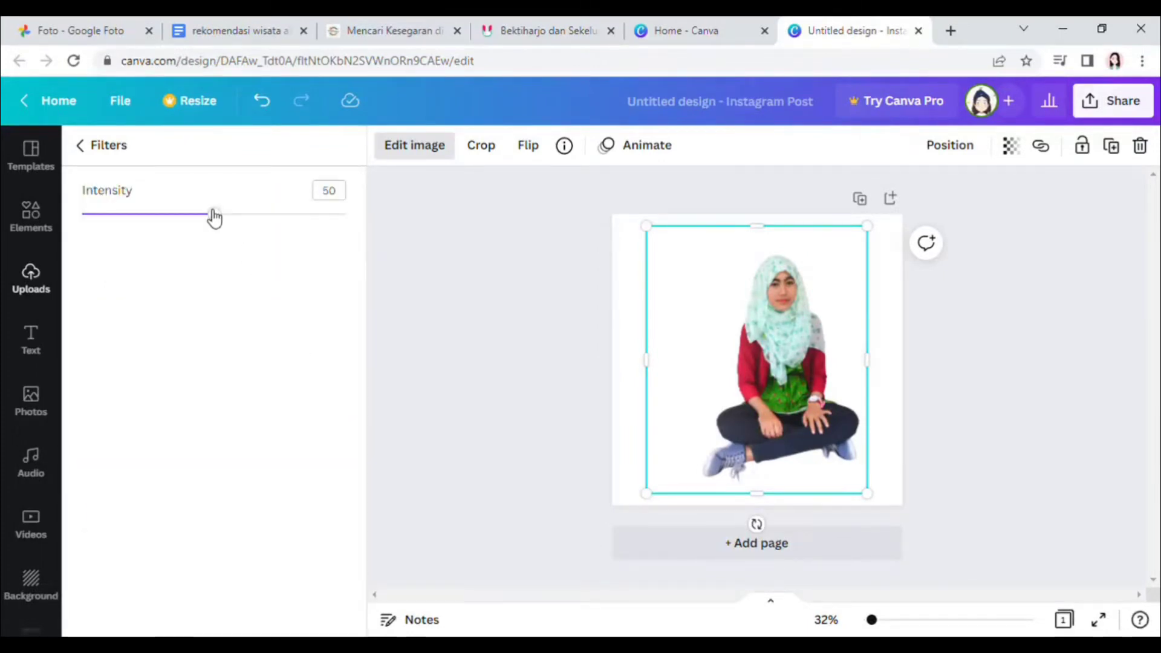
left_click_drag(214, 216, 221, 273)
left_click(86, 145)
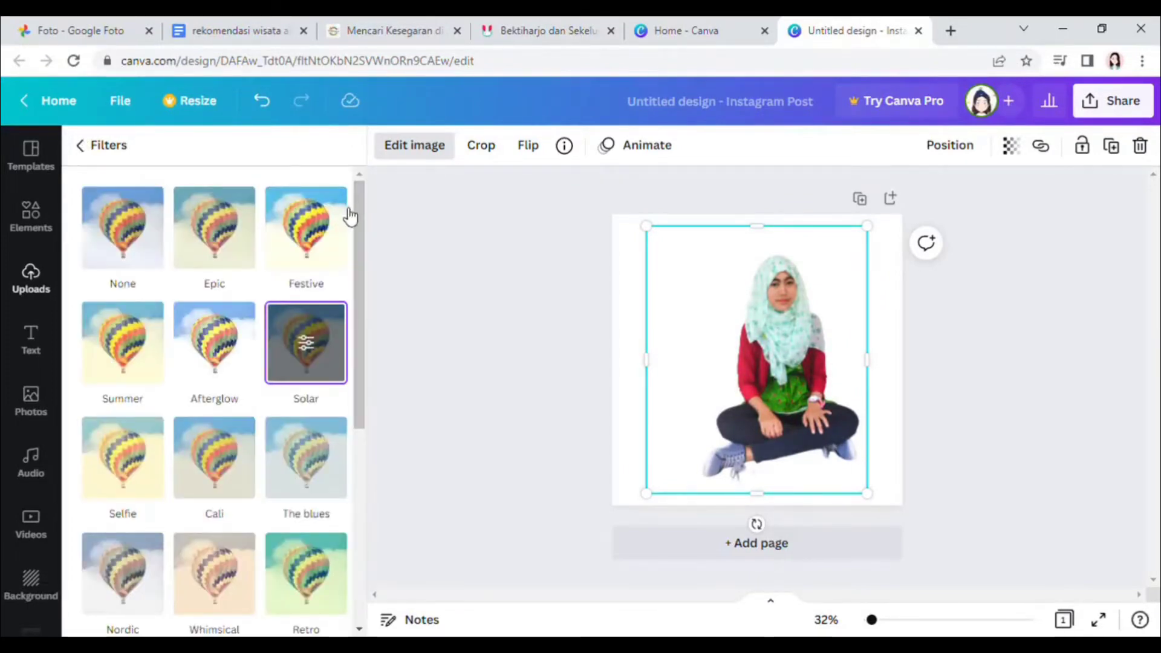
left_click(81, 146)
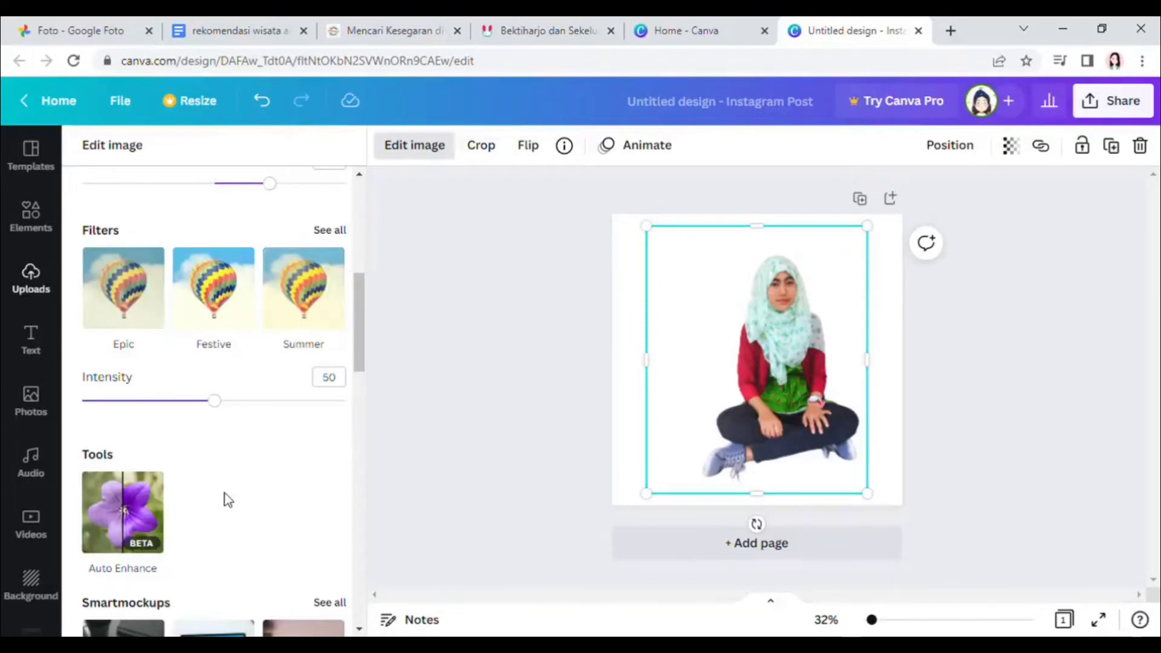
- Apply Auto Enhance to the photo at intensity 50 after trying 74 and comparing with the original
scroll(355, 404, "down", 5)
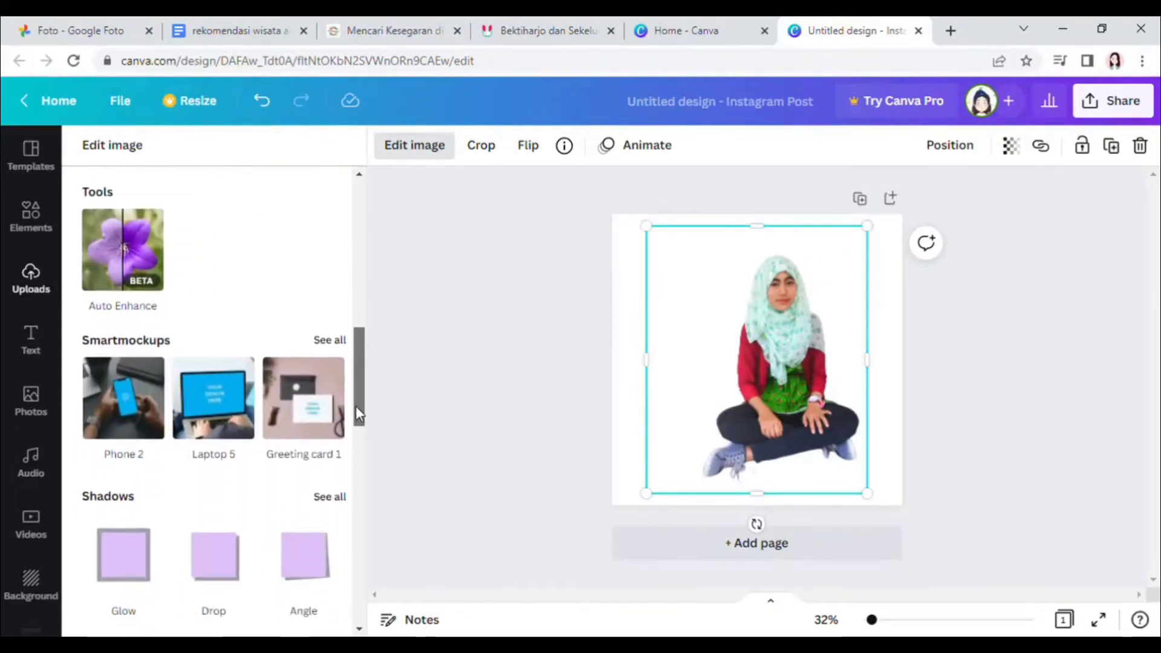
left_click(136, 265)
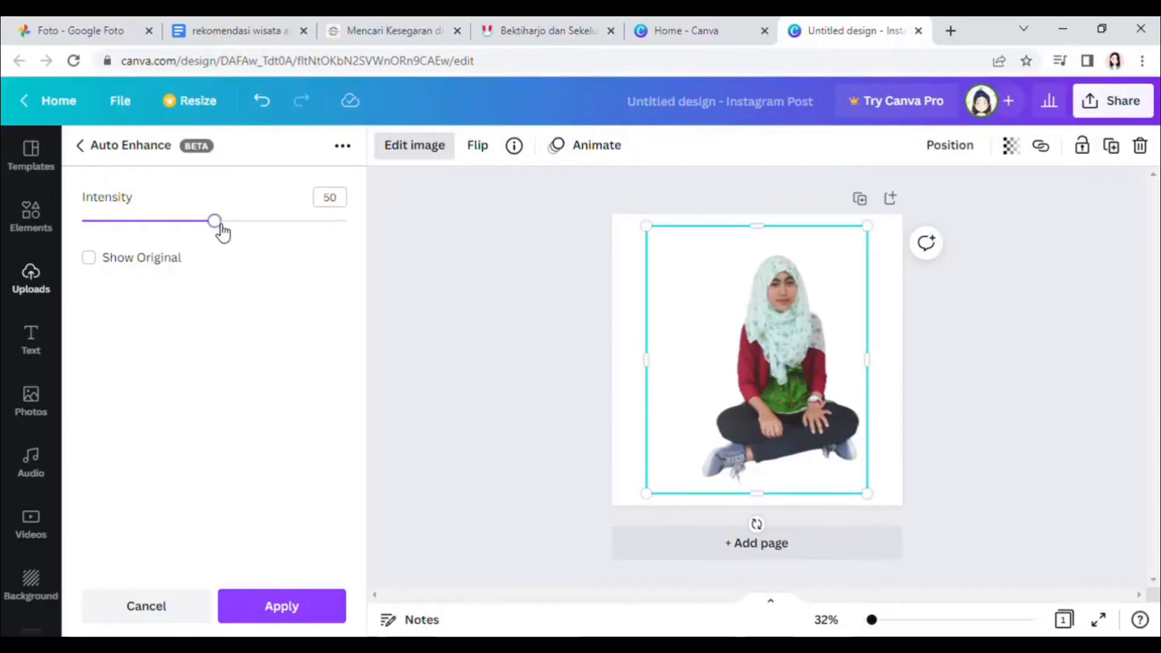
left_click_drag(223, 233, 285, 266)
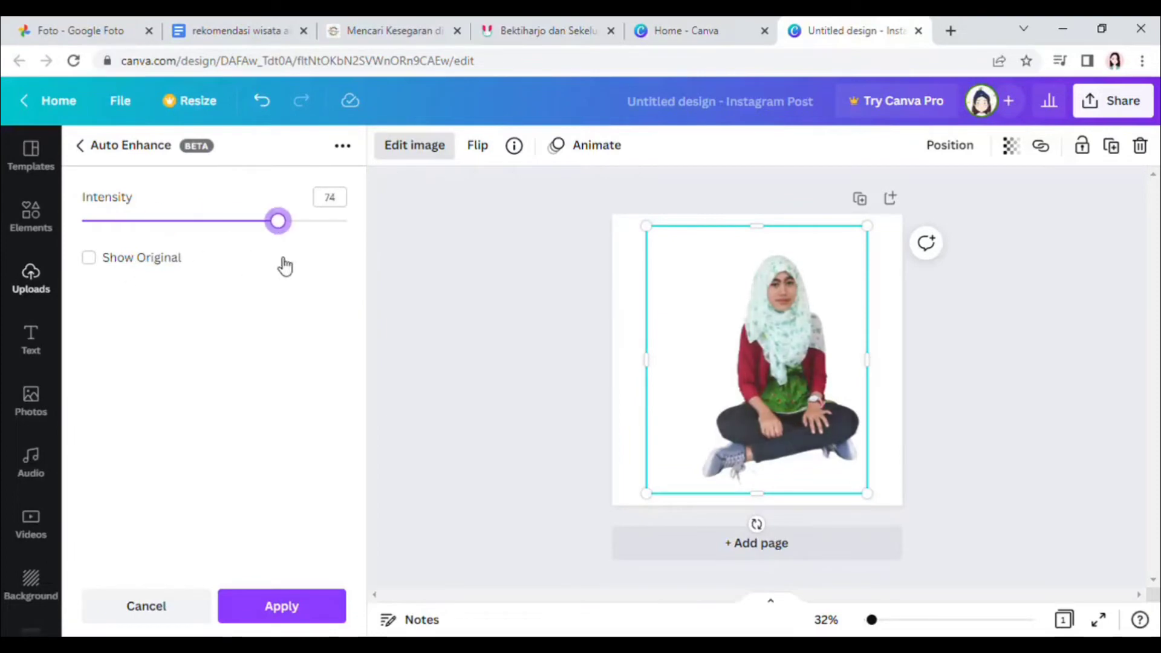
left_click(88, 261)
left_click(89, 260)
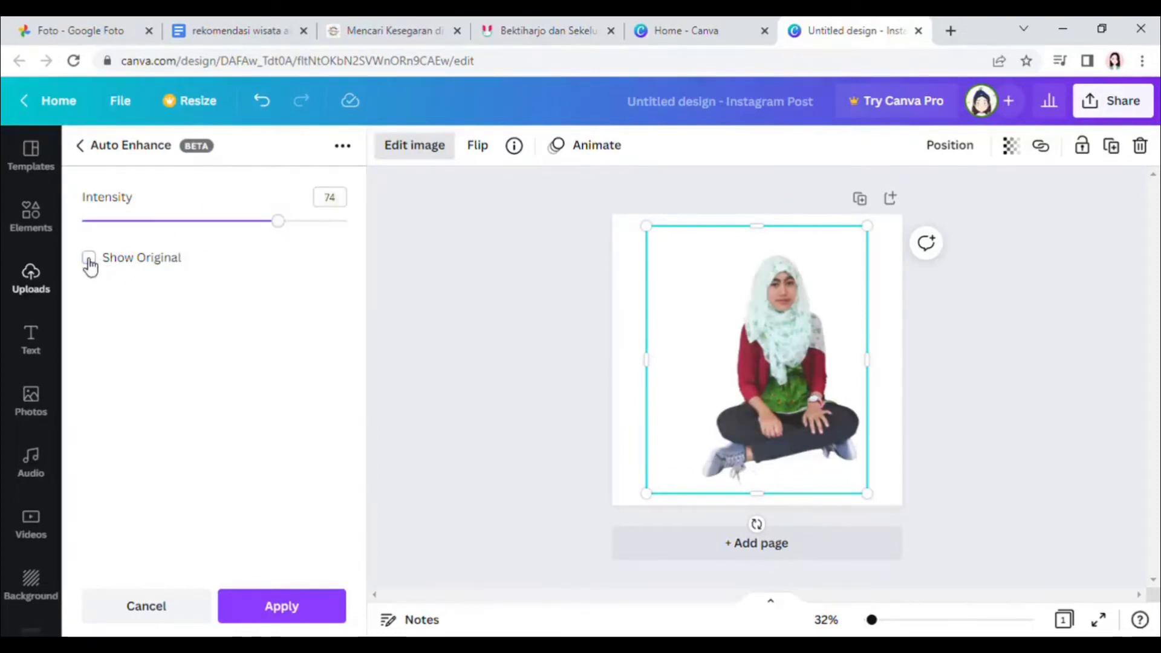
left_click_drag(276, 227, 221, 232)
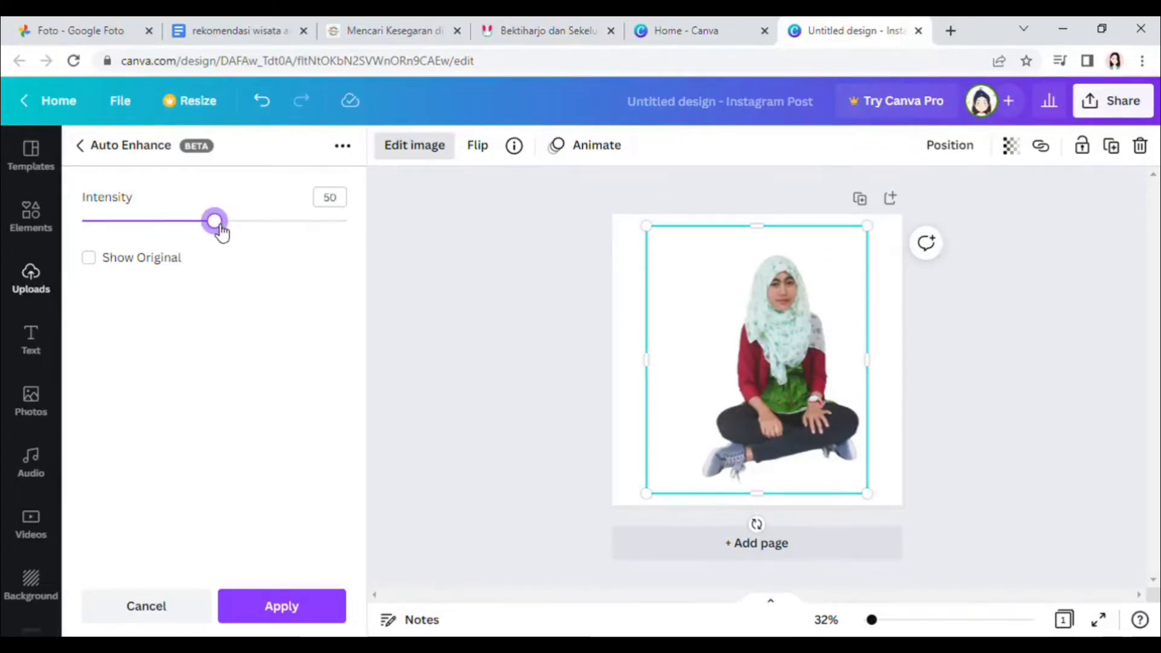
left_click(282, 606)
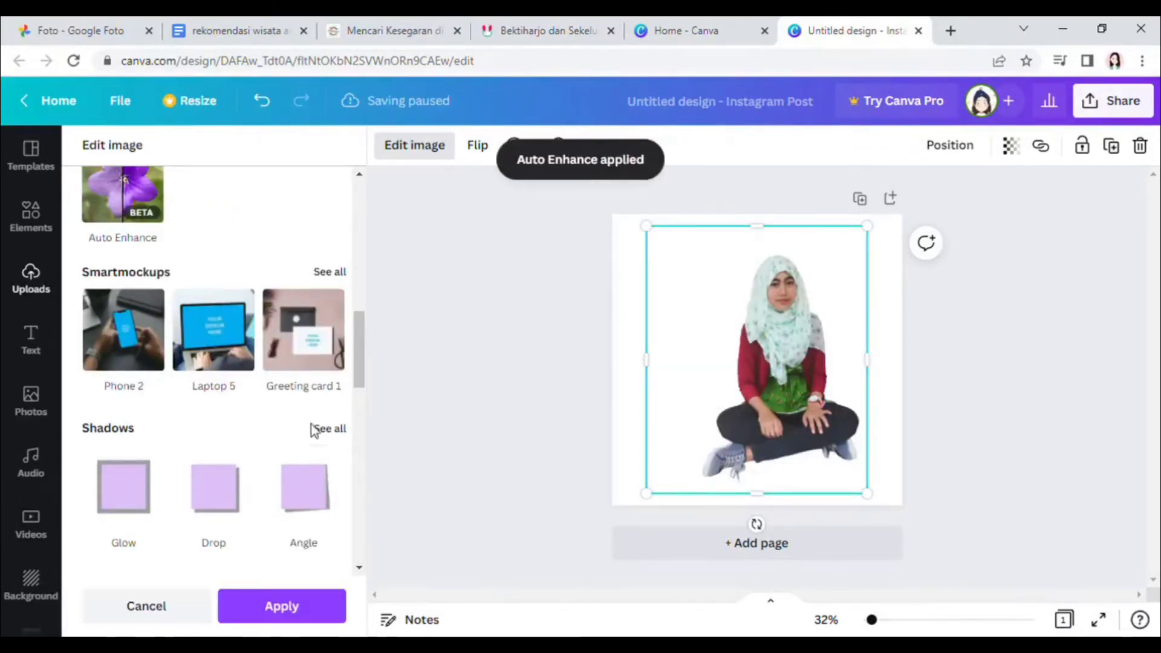
- Try the photo in the Book 1 smartmockup with a pink object color, and discard the mockup
left_click(330, 271)
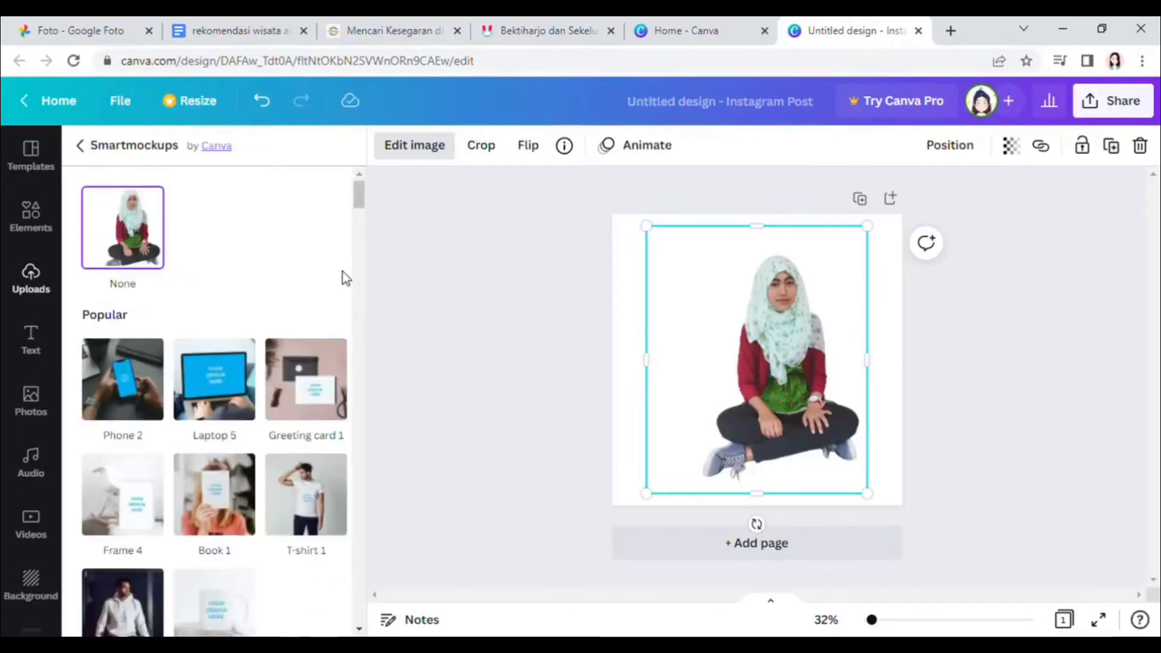
left_click(225, 493)
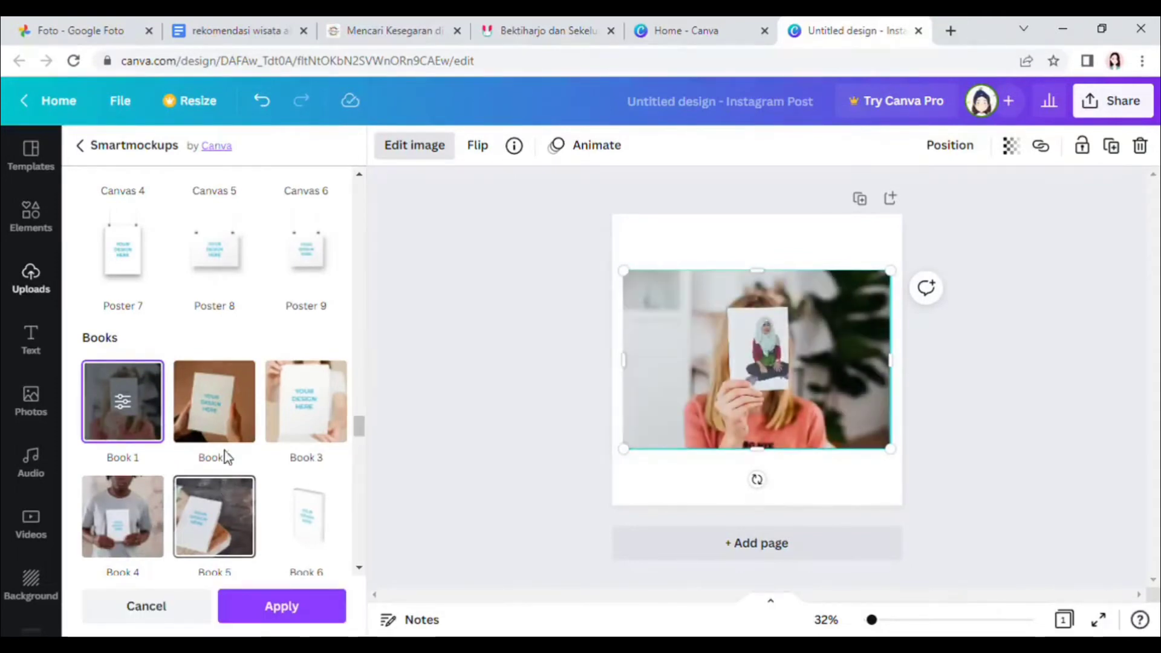
left_click(123, 401)
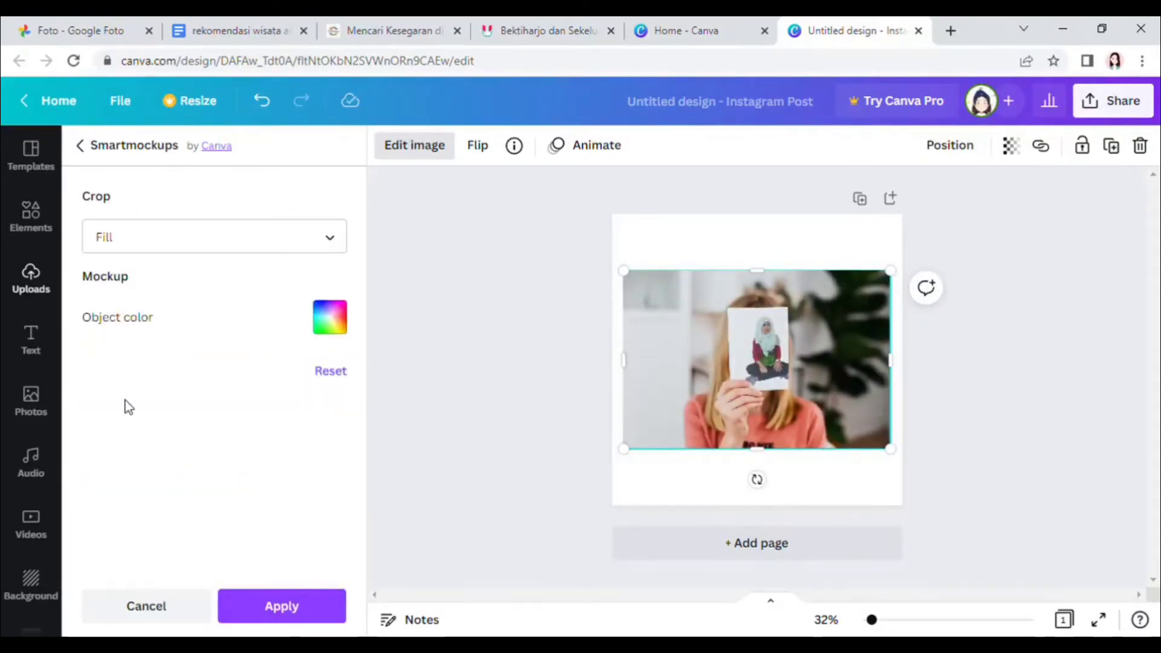
left_click(351, 328)
left_click(420, 467)
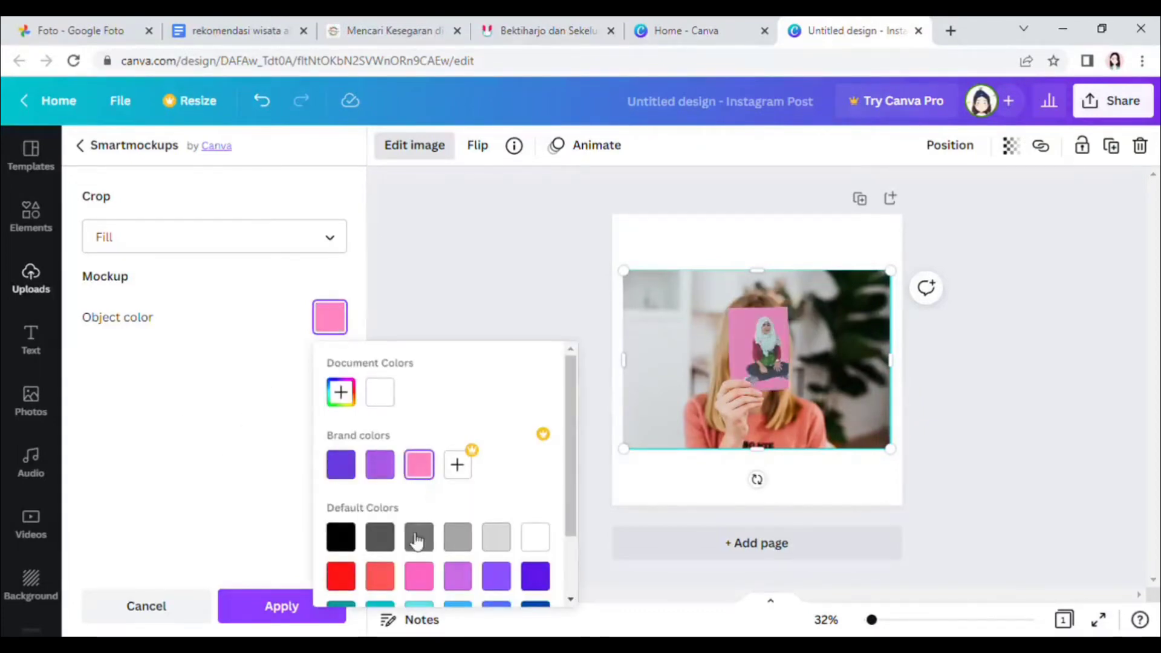
left_click(254, 516)
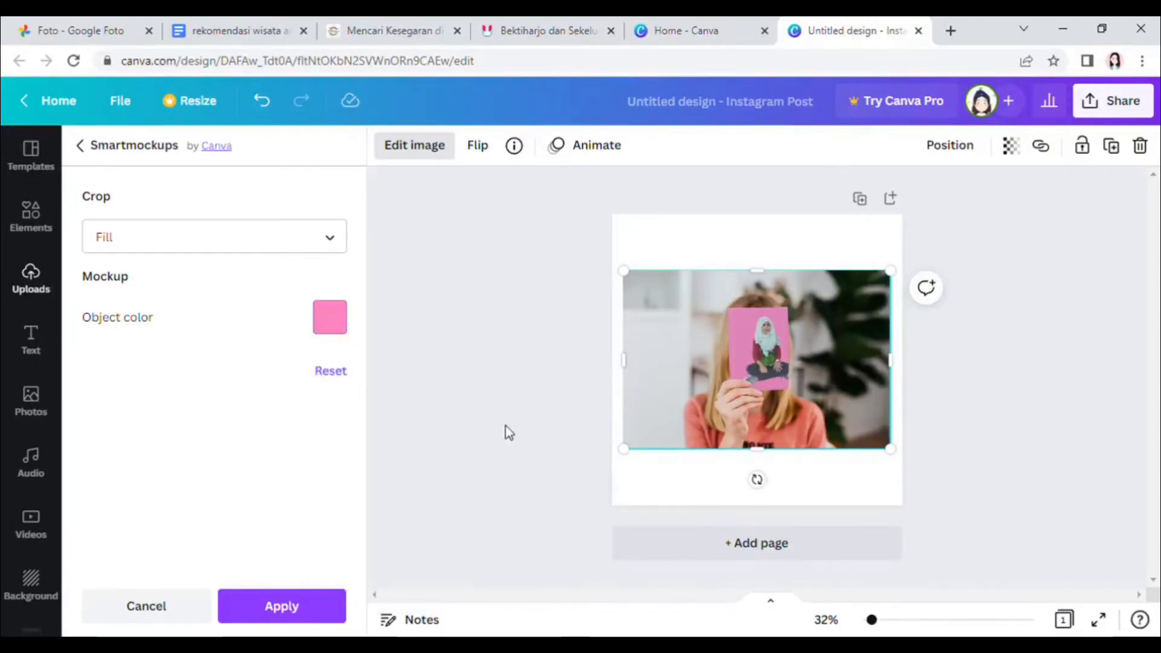
left_click(145, 610)
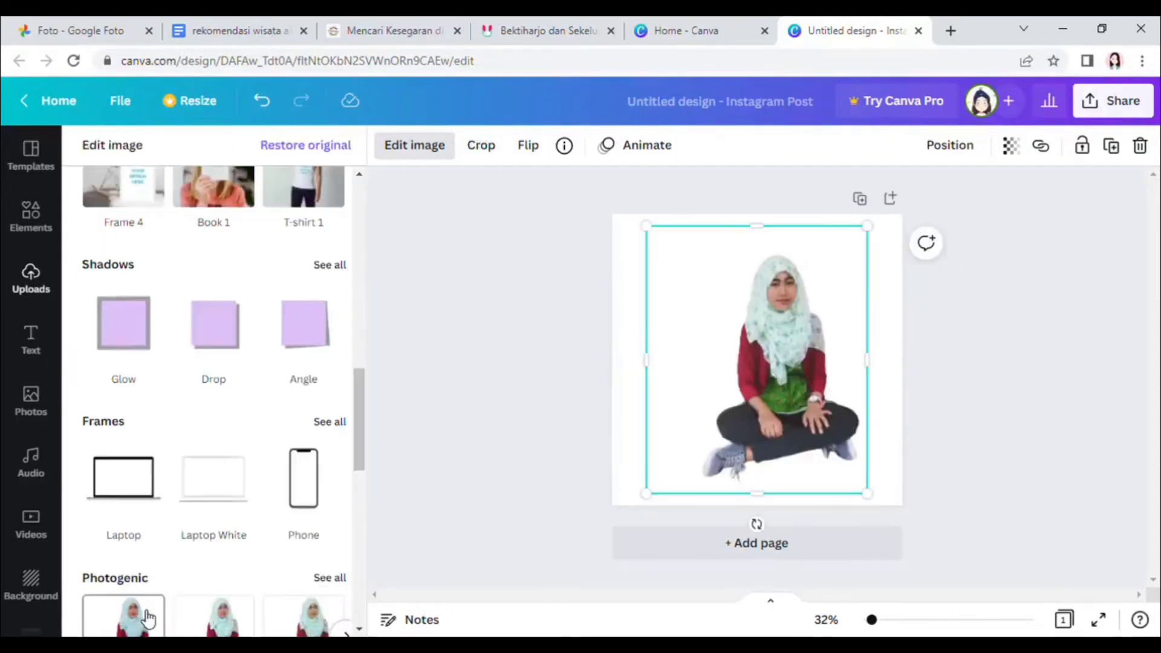
- Add a bottom-right Drop shadow to the photo with offset 2, angle 0, transparency 50 and blur 5, after trying offset 3
left_click(333, 264)
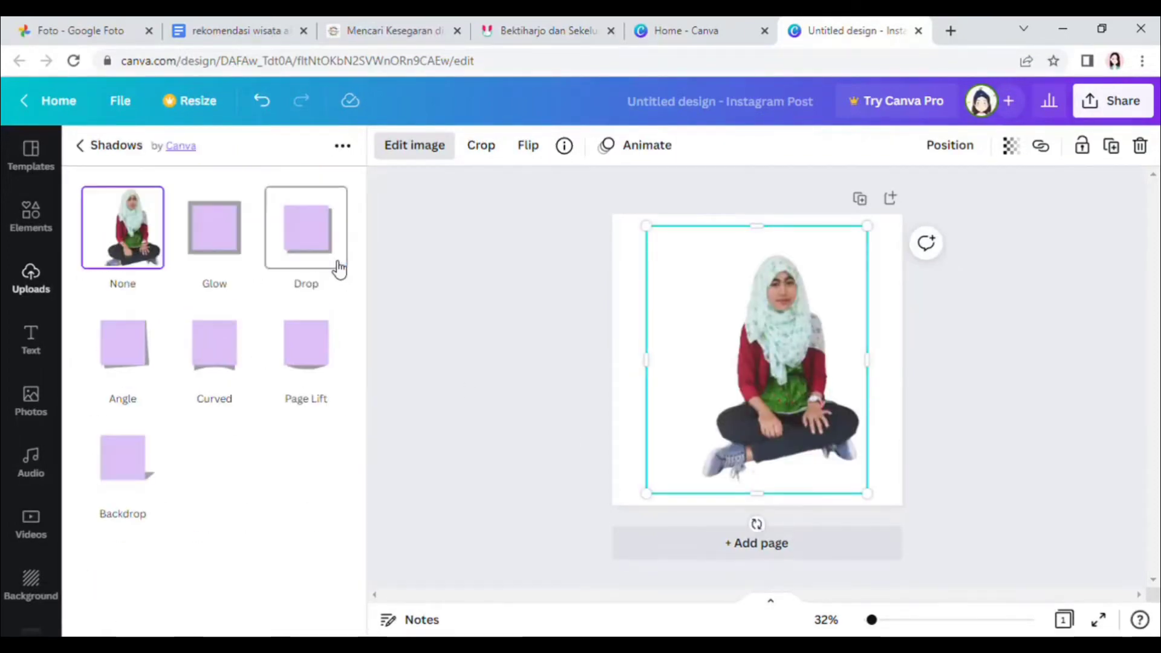
left_click(301, 241)
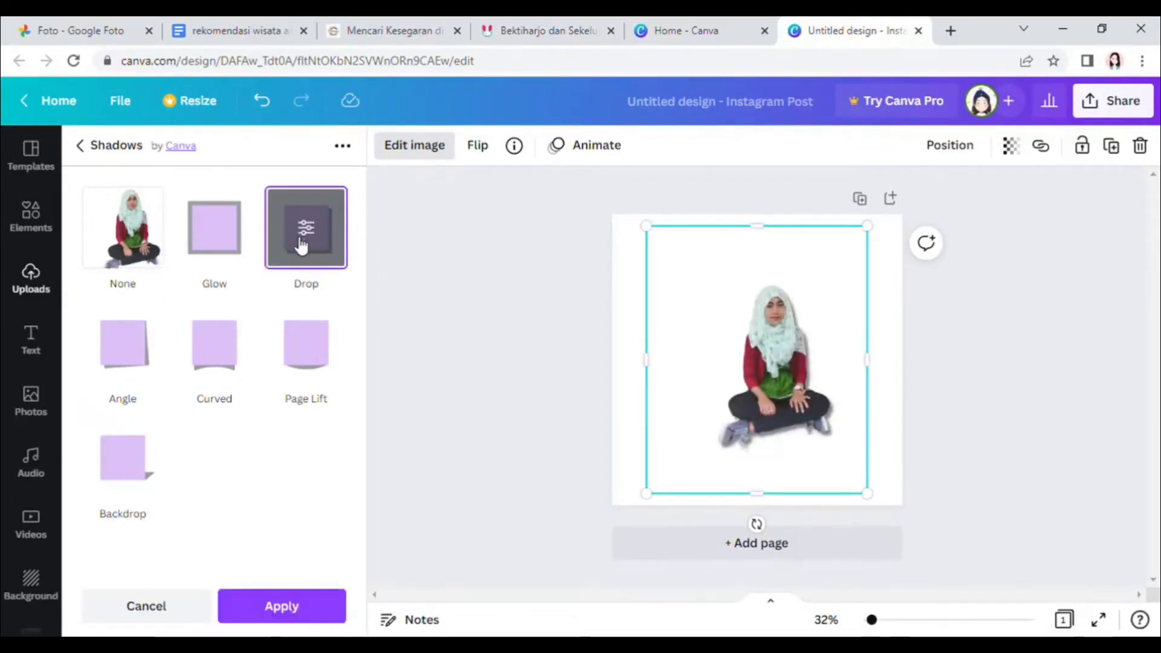
left_click(320, 236)
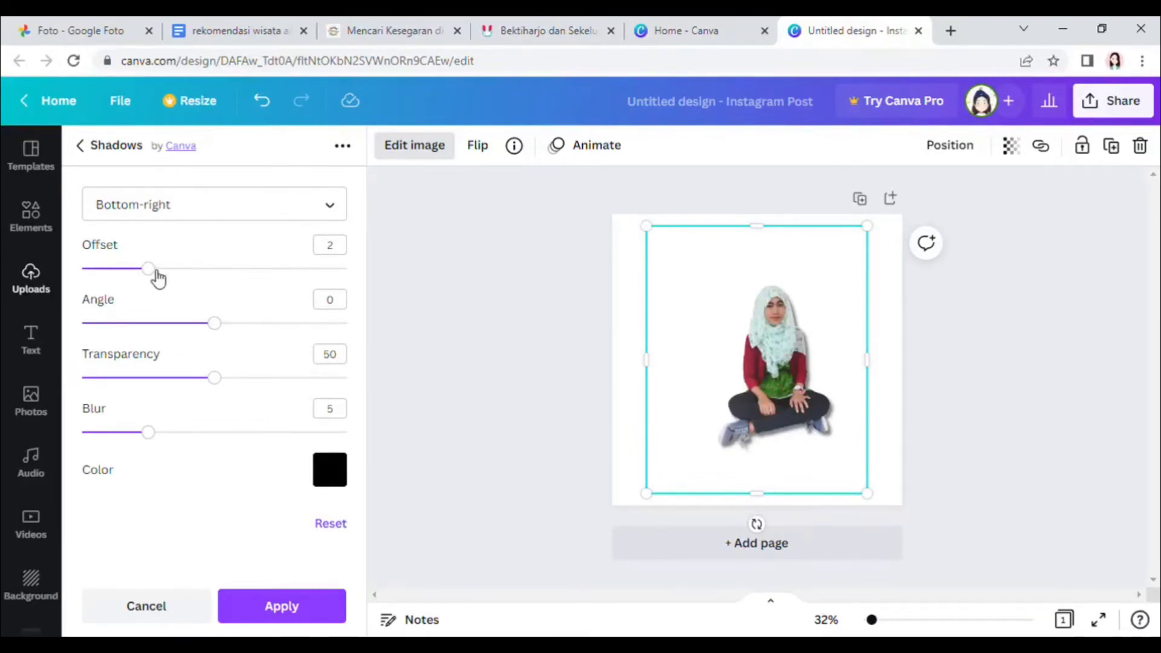
left_click_drag(151, 271, 202, 297)
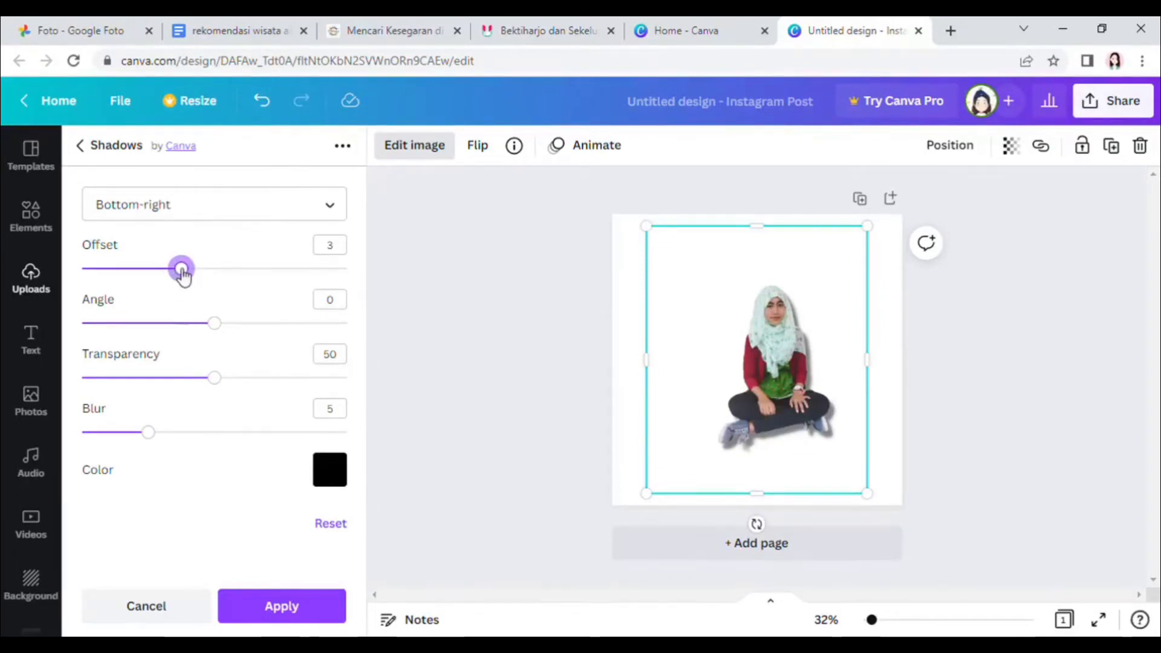
left_click_drag(180, 270, 161, 276)
mouse_move(216, 324)
left_mouse_down()
mouse_move(164, 332)
mouse_move(214, 337)
left_mouse_up()
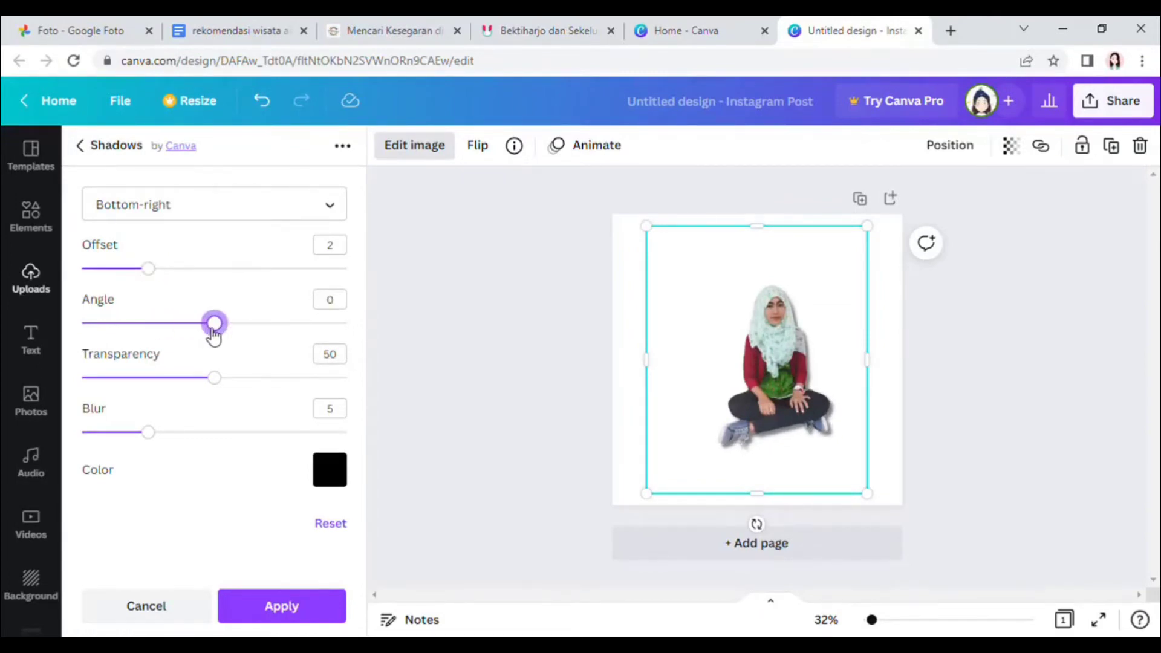
left_click_drag(228, 386, 222, 409)
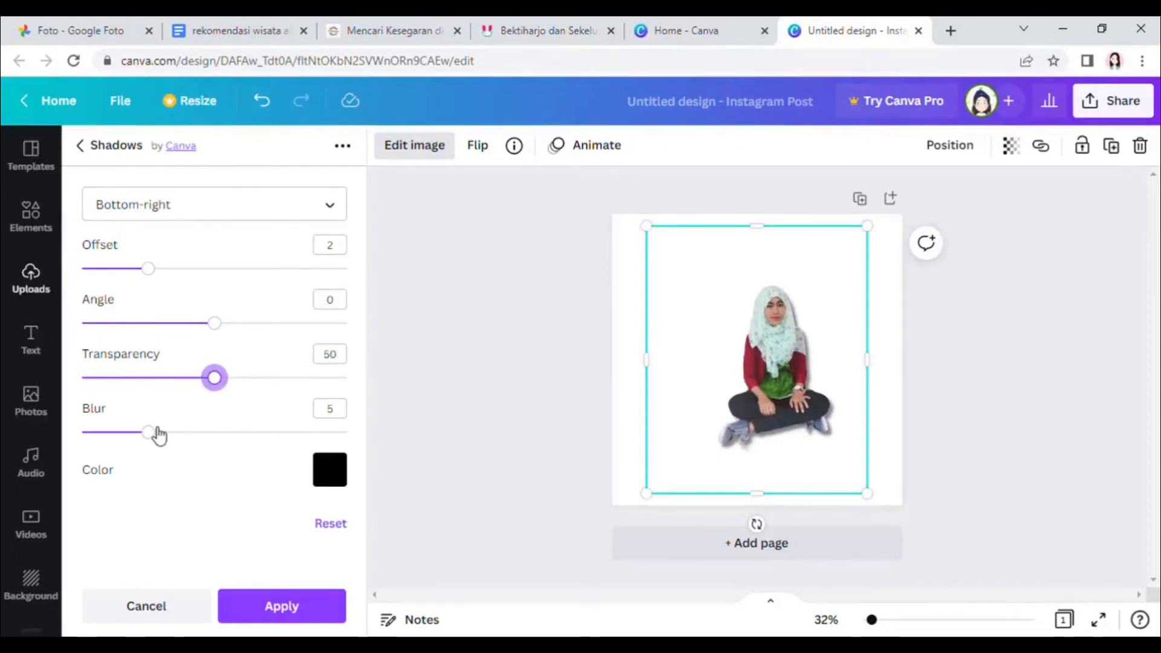
mouse_move(159, 435)
left_mouse_down()
mouse_move(262, 456)
mouse_move(161, 437)
left_mouse_up()
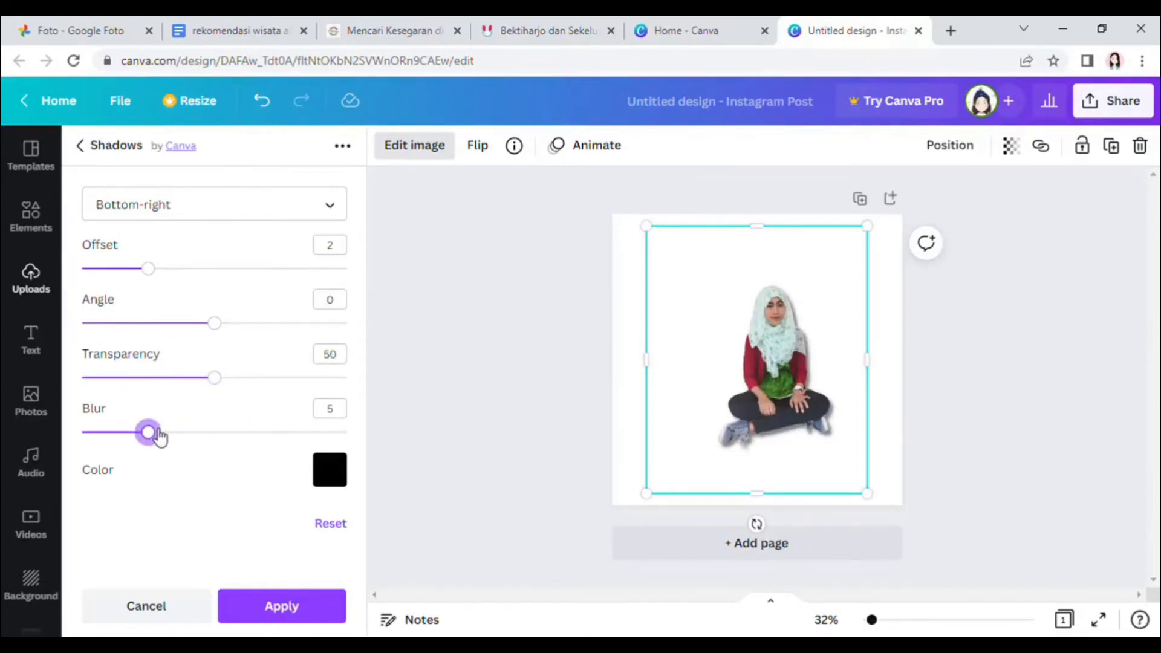
- Compare pink and dark gray for the shadow color, choose black and apply the shadow to the photo
left_click(330, 470)
left_click(419, 304)
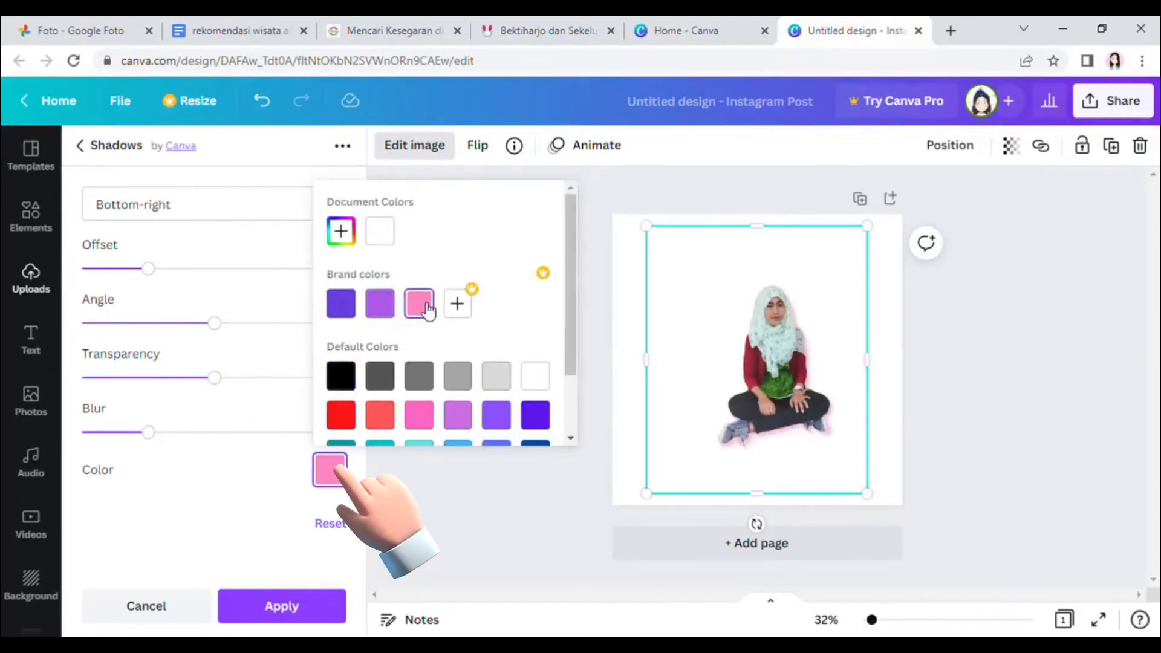
left_click(394, 387)
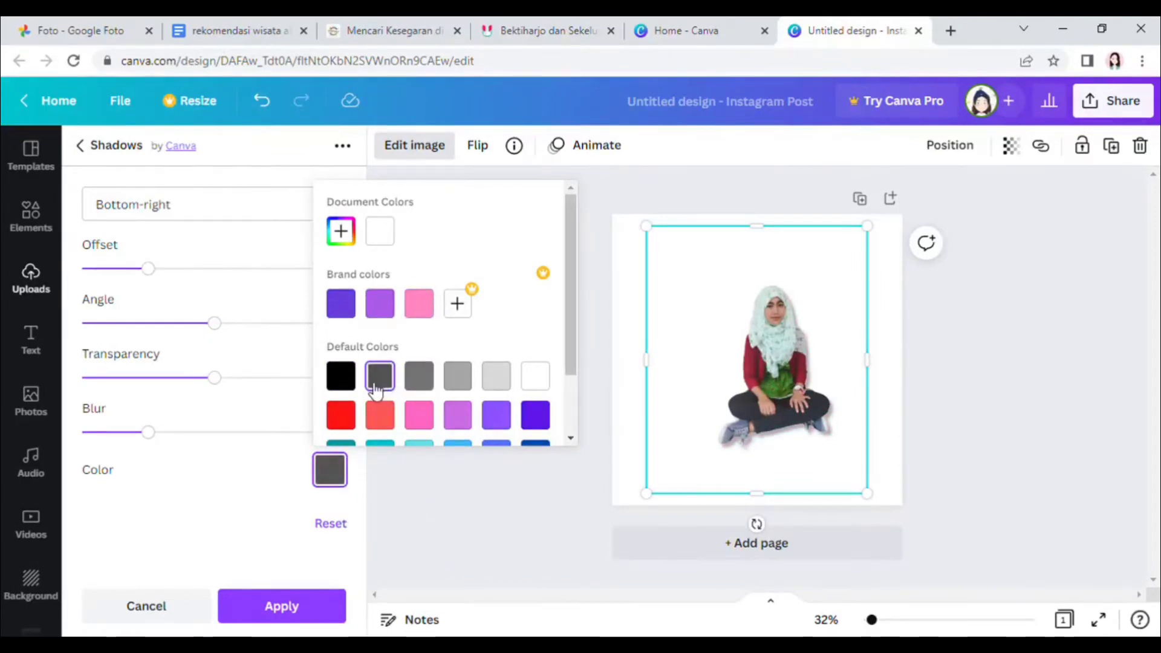
left_click(351, 381)
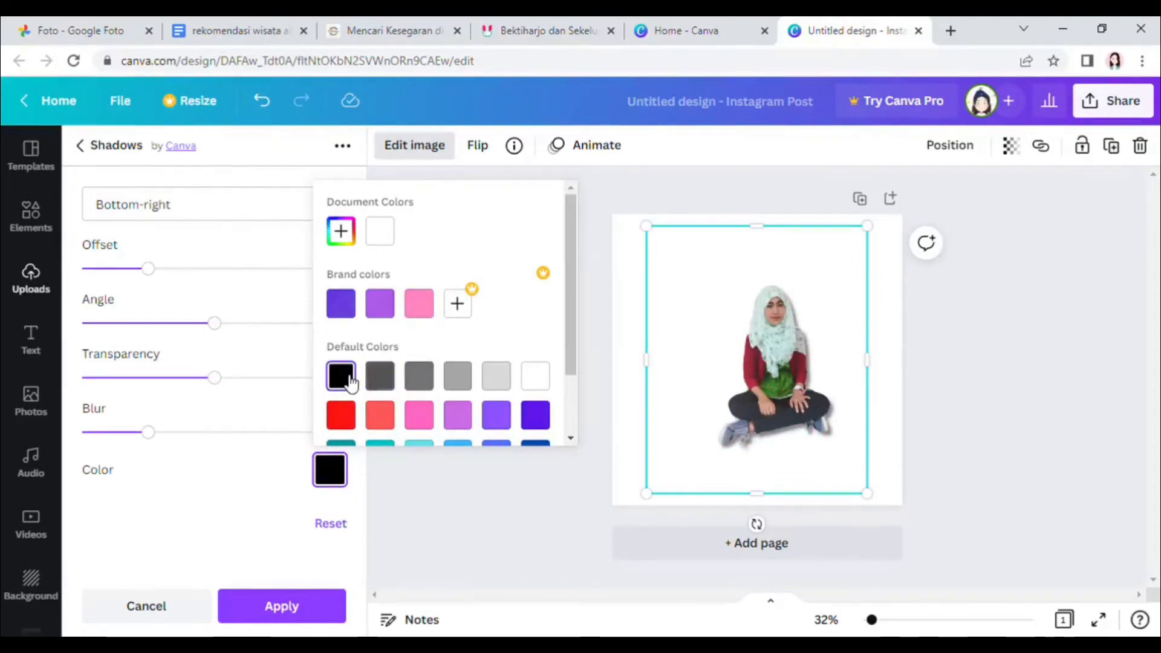
left_click(378, 381)
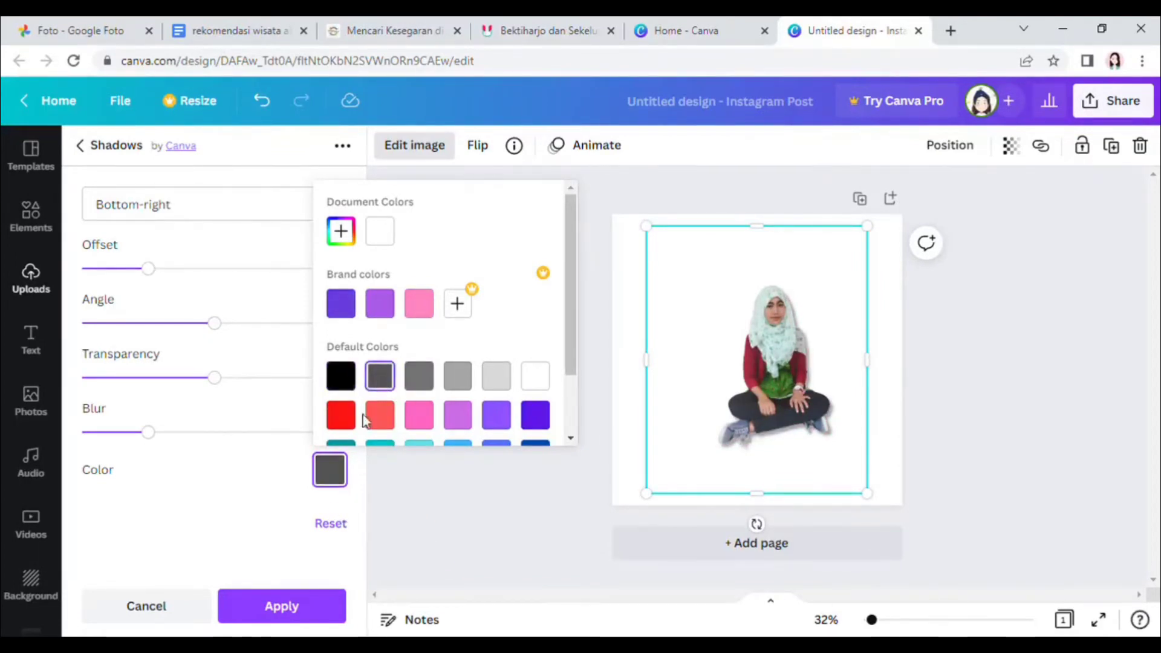
left_click(341, 376)
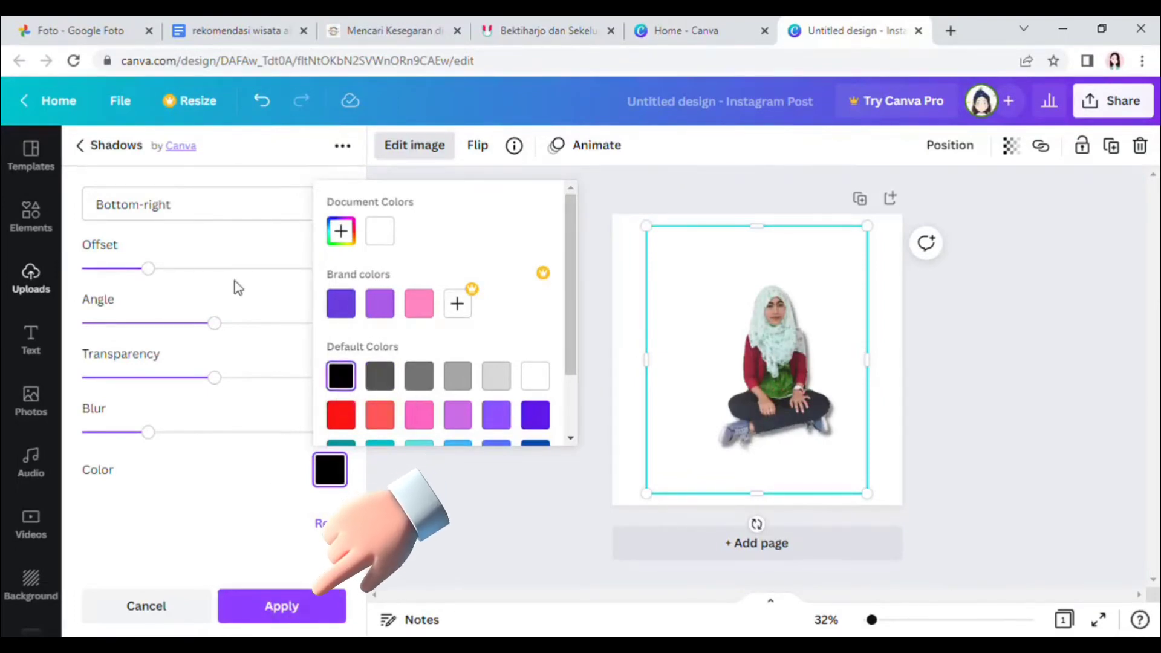
left_click(293, 599)
- Look through the additional image effects, including Face Retouch and Liquify, and return to the effects list
left_click_drag(362, 464, 359, 518)
left_click(309, 434)
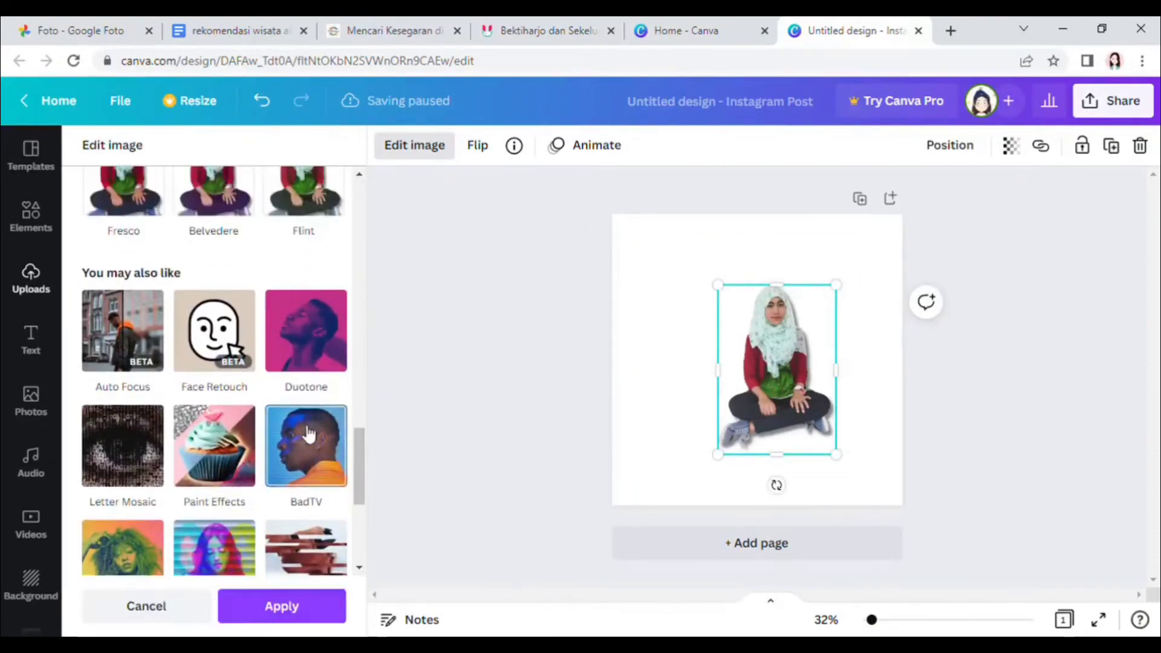
left_click(219, 446)
left_click(91, 161)
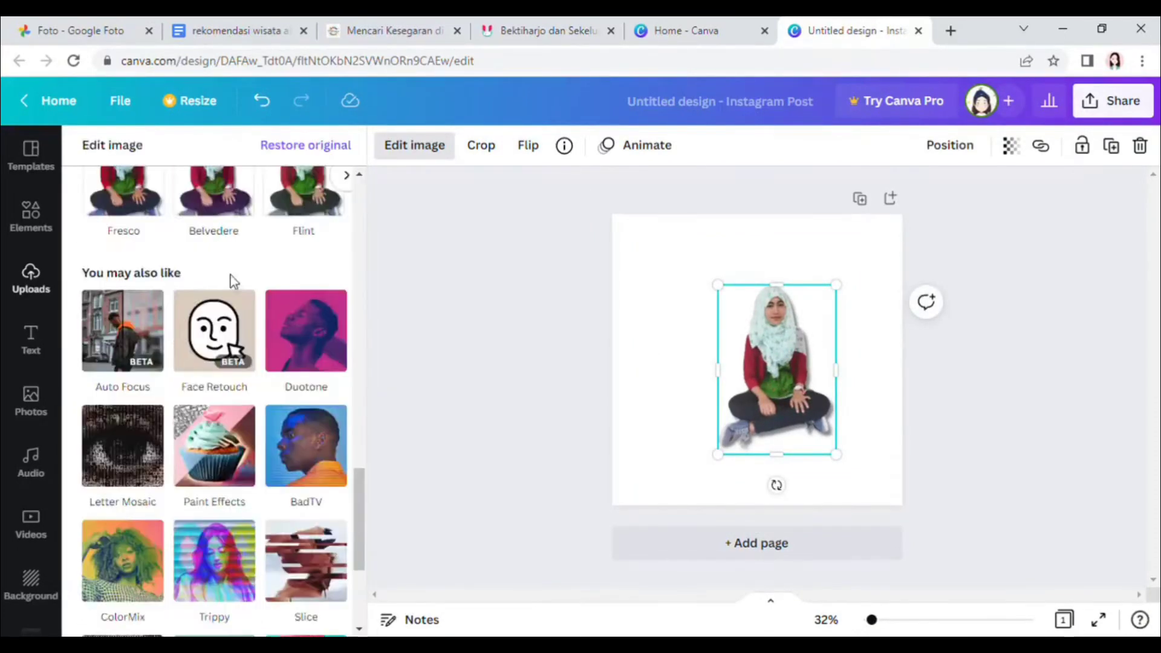
left_click(231, 325)
left_click(81, 147)
left_click_drag(357, 495, 355, 587)
left_click(302, 438)
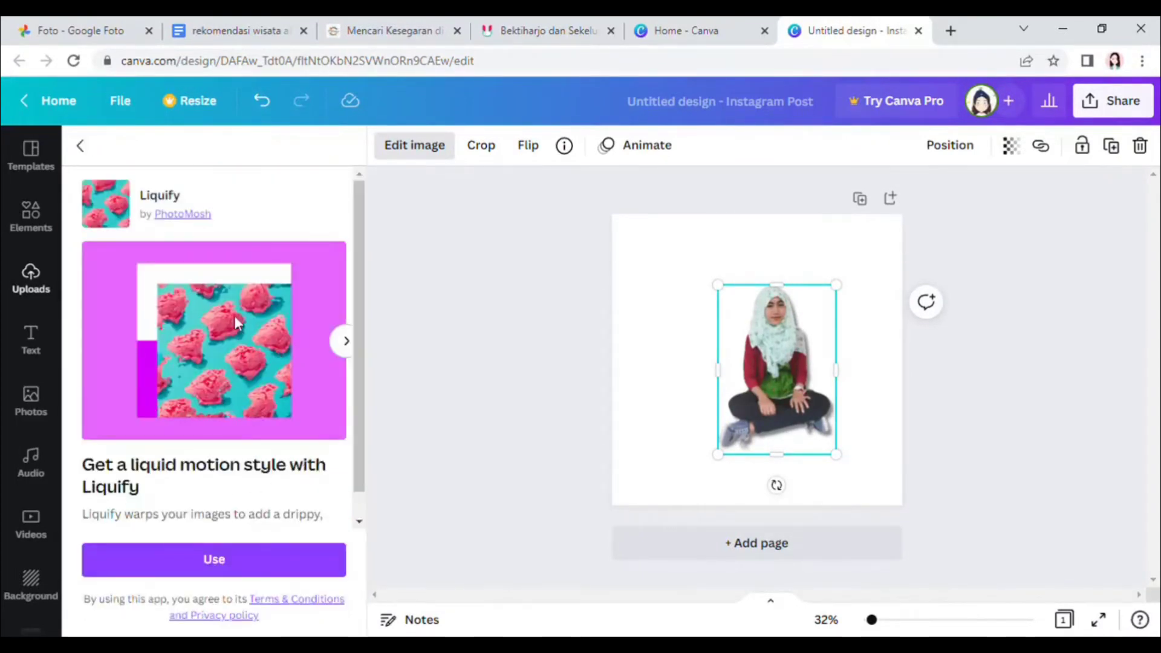
left_click(80, 146)
scroll(354, 184, "up", 1)
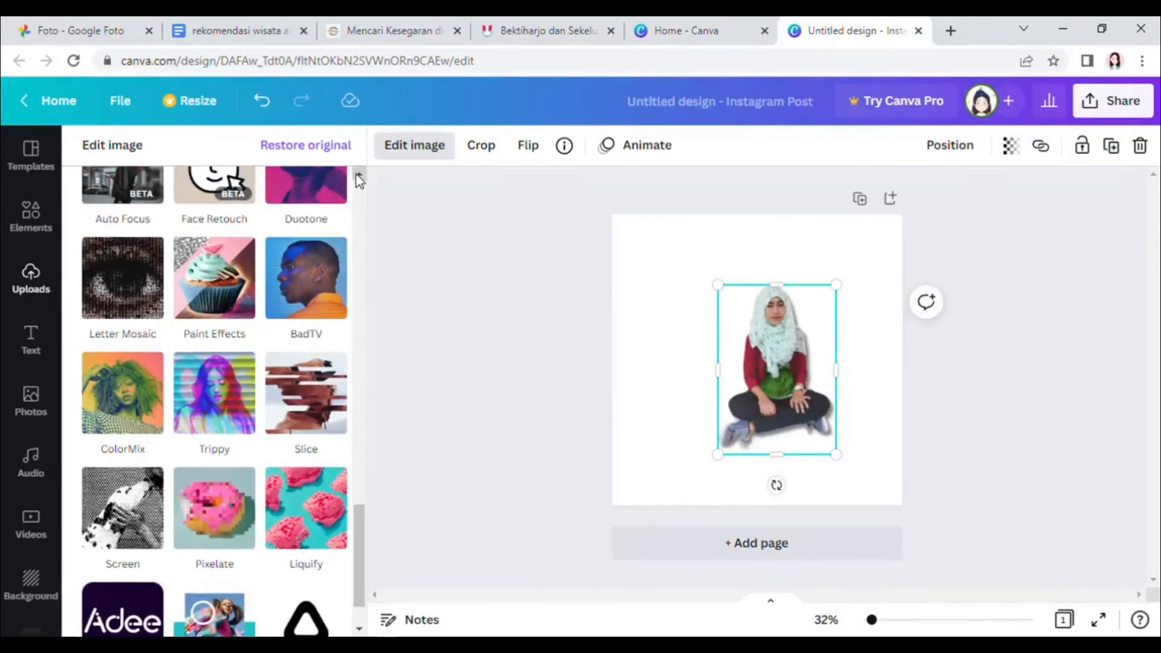
- Try the pink brand color as the page background and change it back to white
key("ctrl+z")
left_click(388, 146)
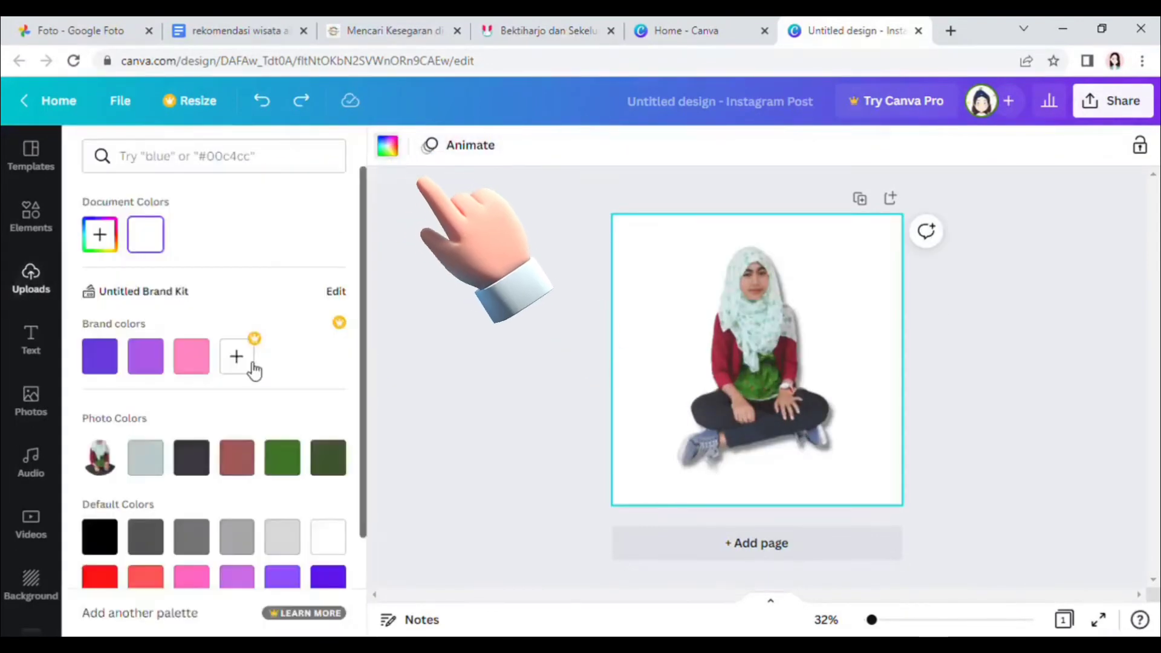
left_click(194, 366)
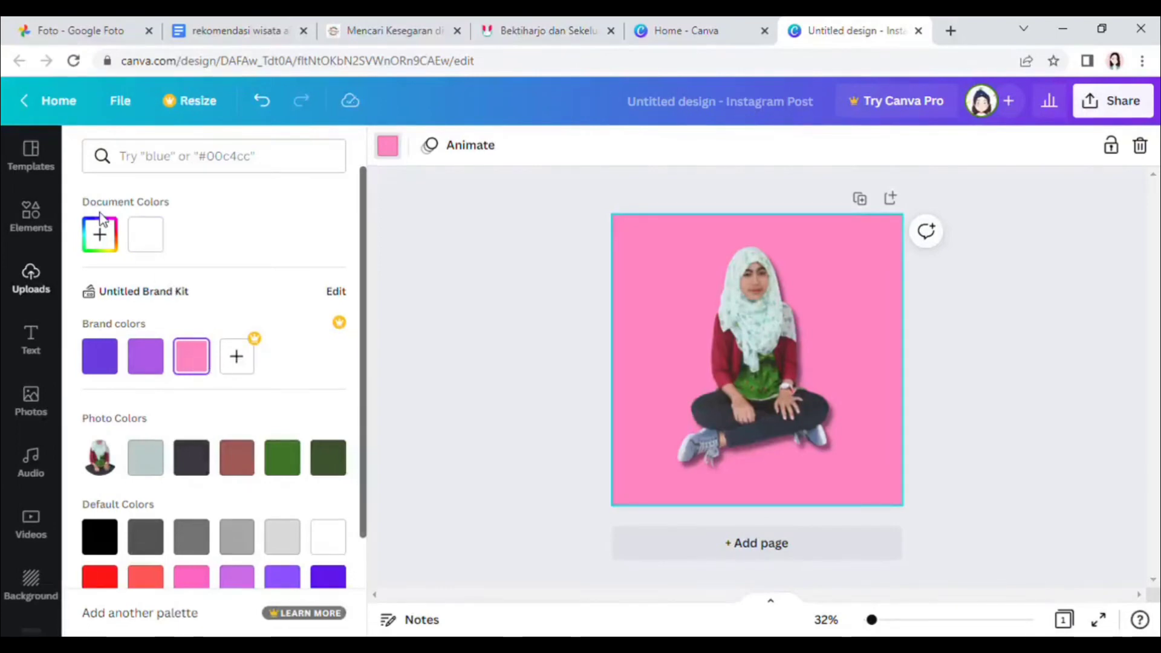
left_click(146, 248)
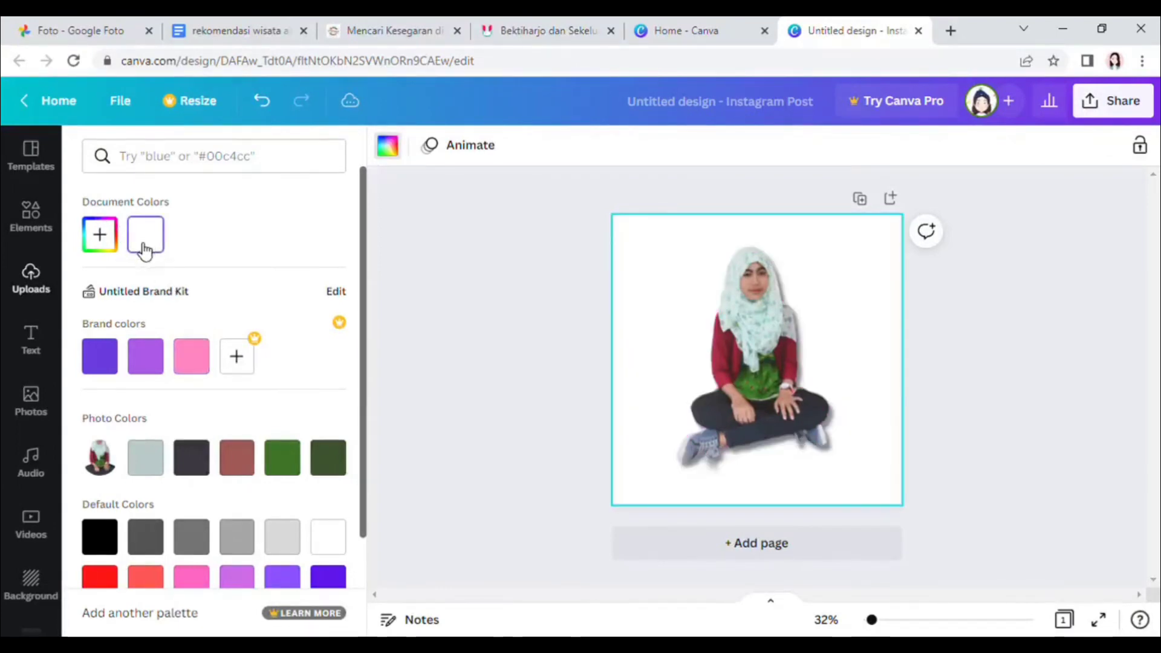
- Set the page background to the custom pink color #F8AFAF after trying lighter shades
left_click(102, 233)
left_click(120, 279)
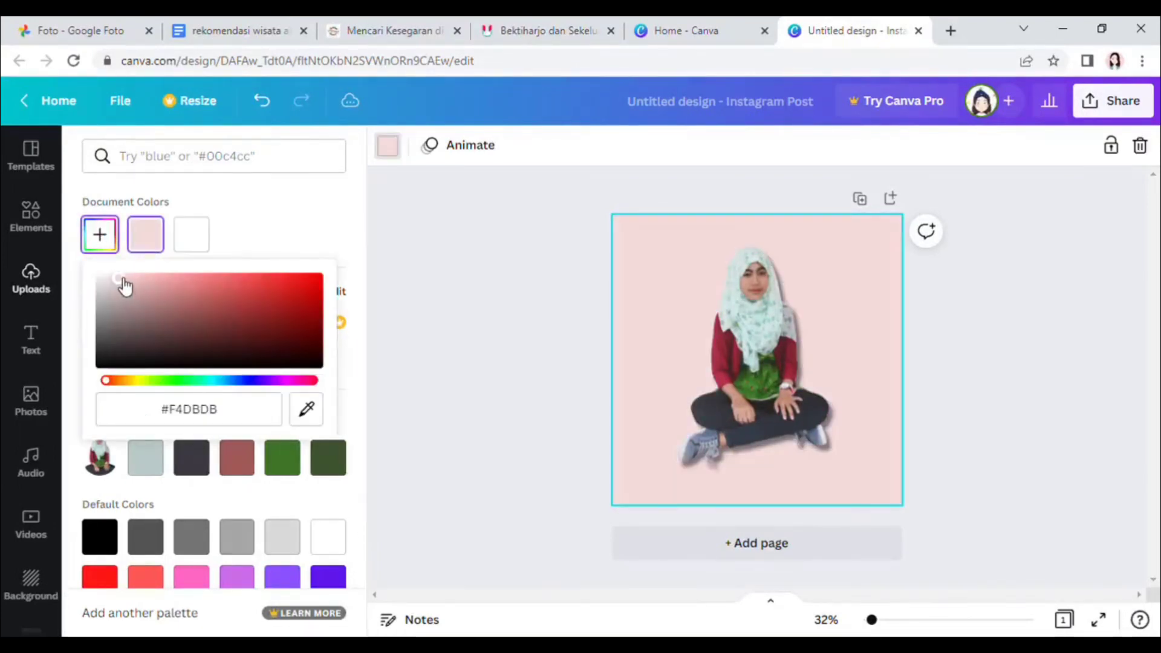
left_click(145, 279)
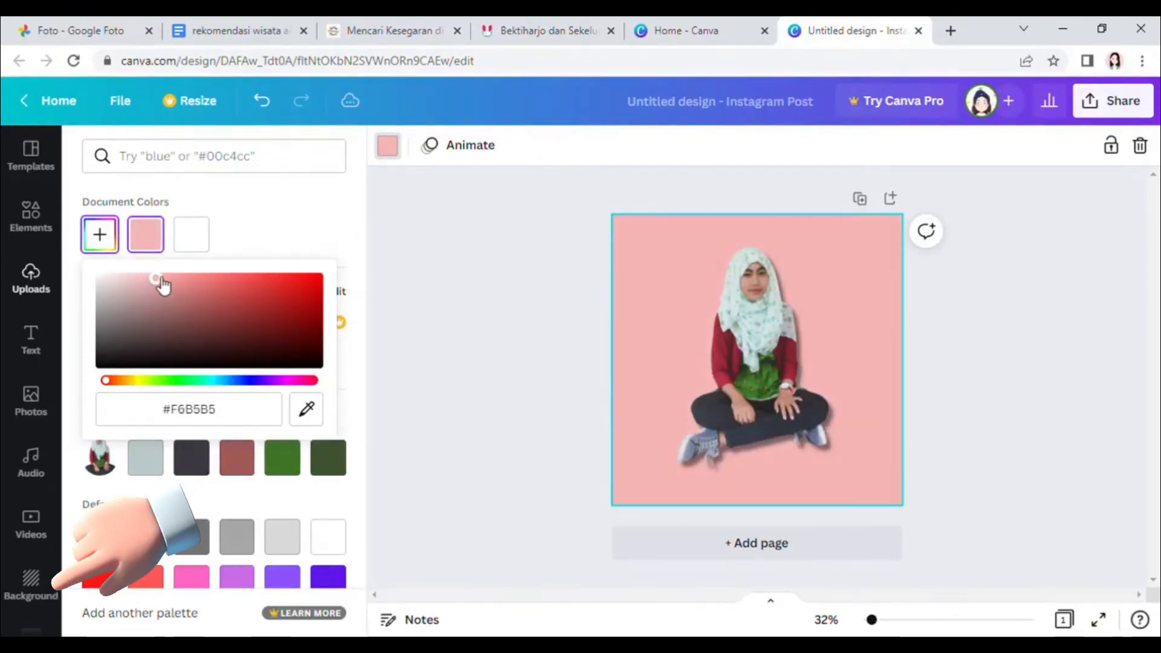
left_click(162, 279)
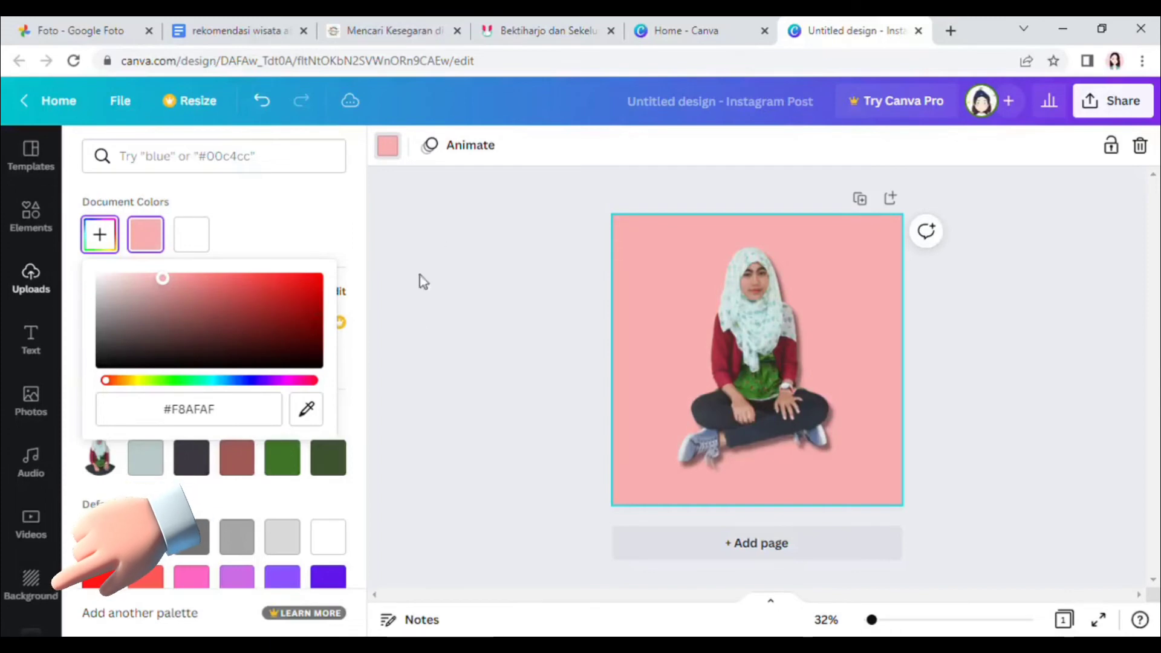
left_click(443, 217)
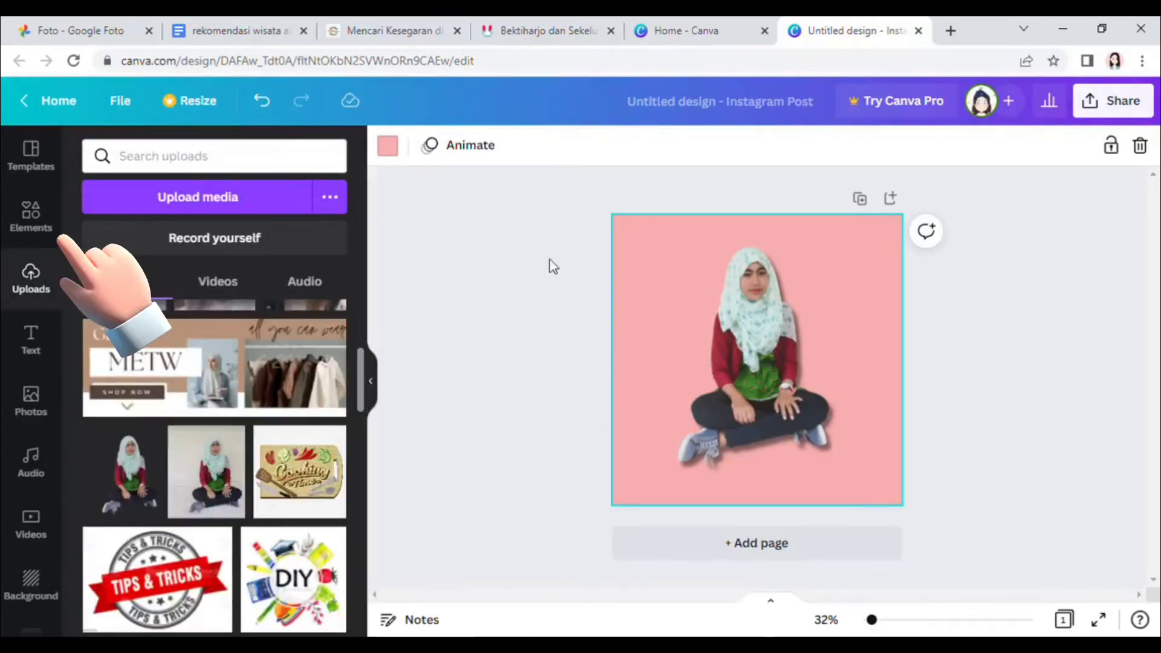
- Search the elements for Sunshine graphics and add the yellow sunburst with fading rays to the page
left_click(31, 214)
left_click(161, 159)
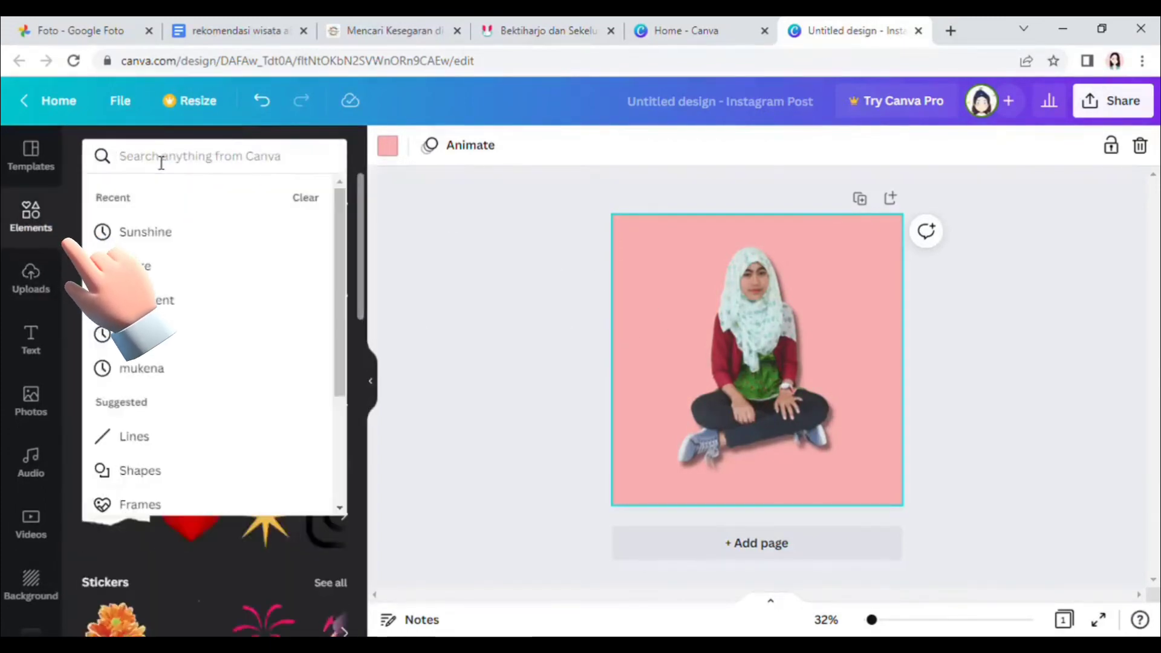
left_click(165, 242)
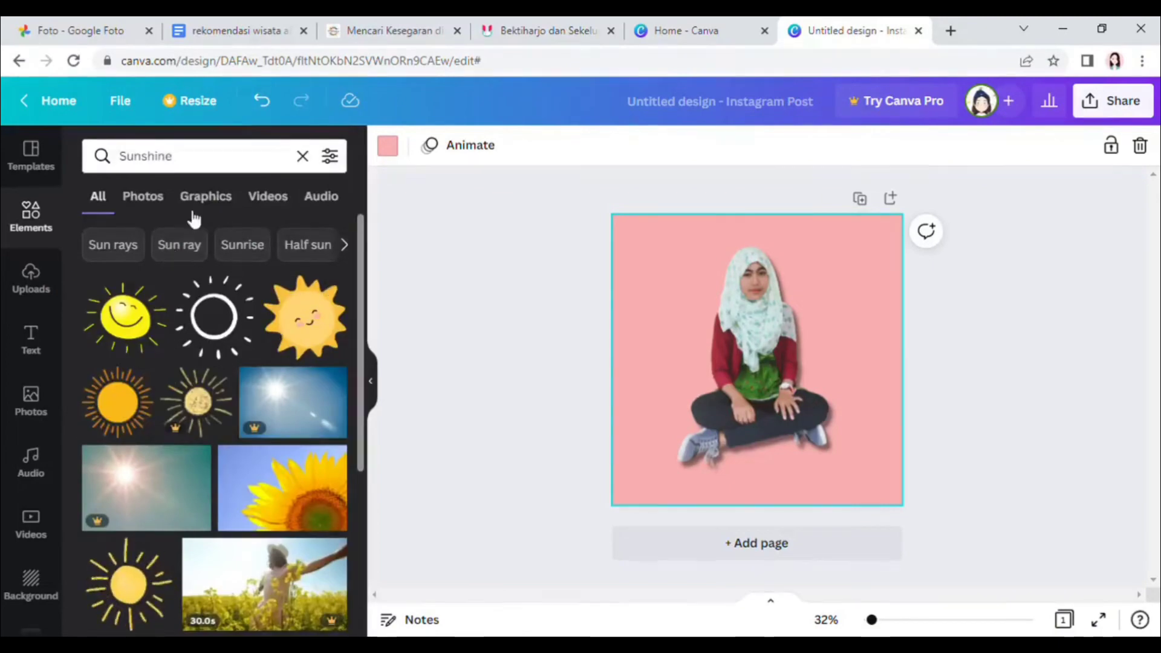
left_click(206, 198)
left_click_drag(363, 275, 359, 385)
left_click(306, 444)
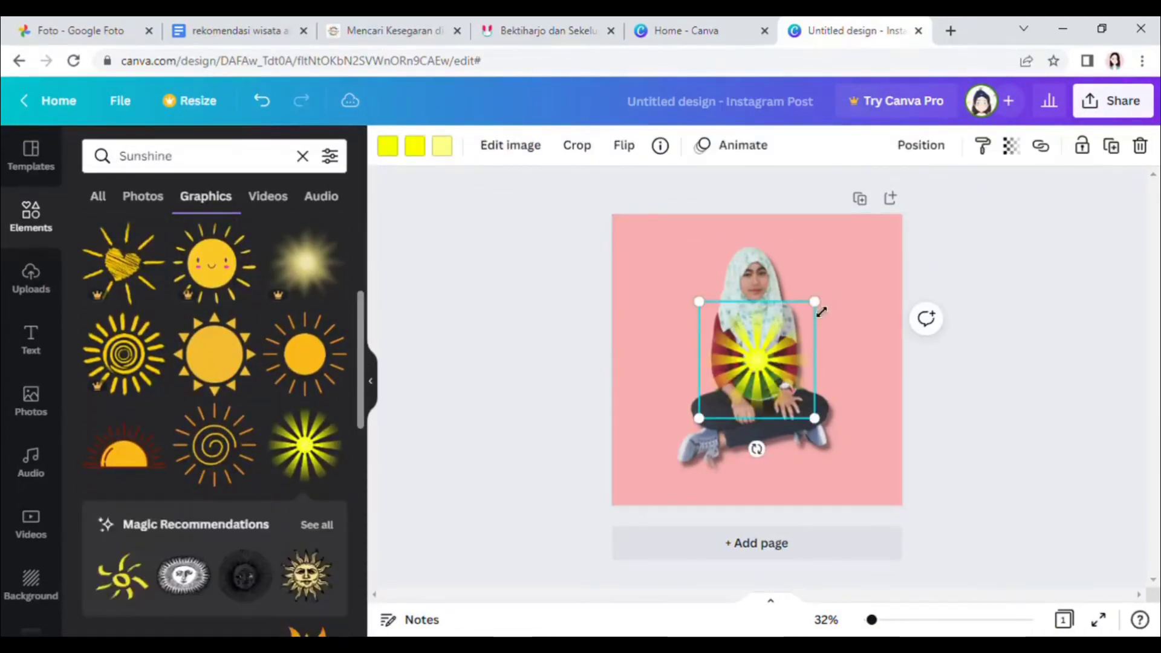
- Enlarge the sunburst graphic from its corners until it covers the whole page
left_click_drag(814, 301, 871, 247)
left_click_drag(713, 427, 640, 528)
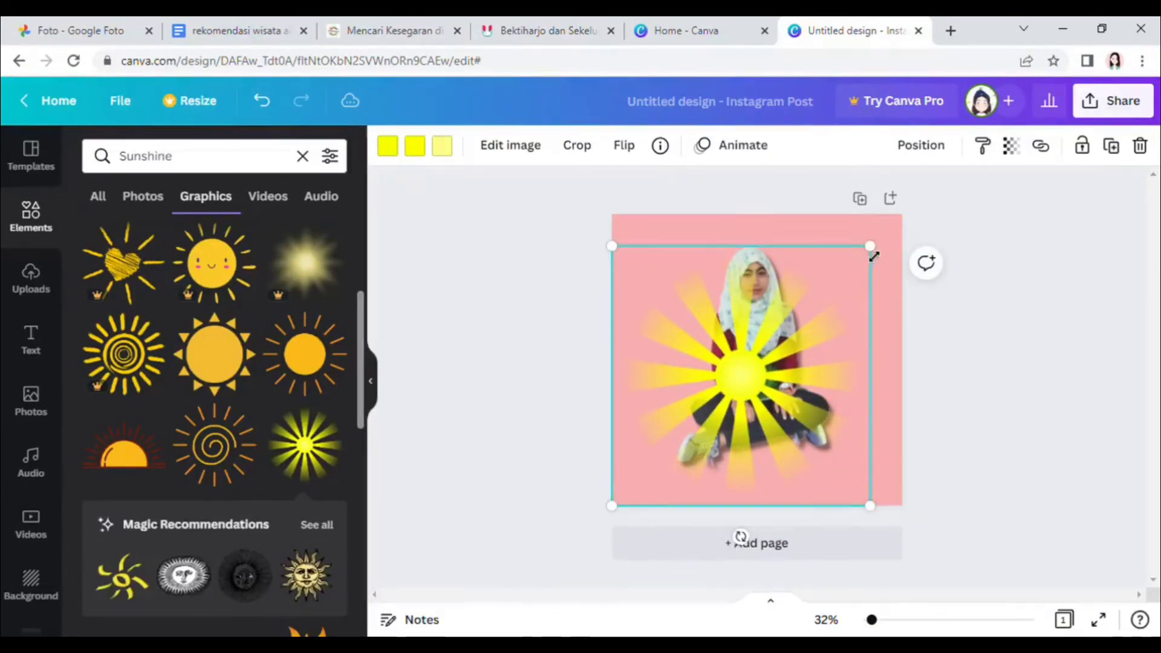
left_click_drag(873, 255, 912, 228)
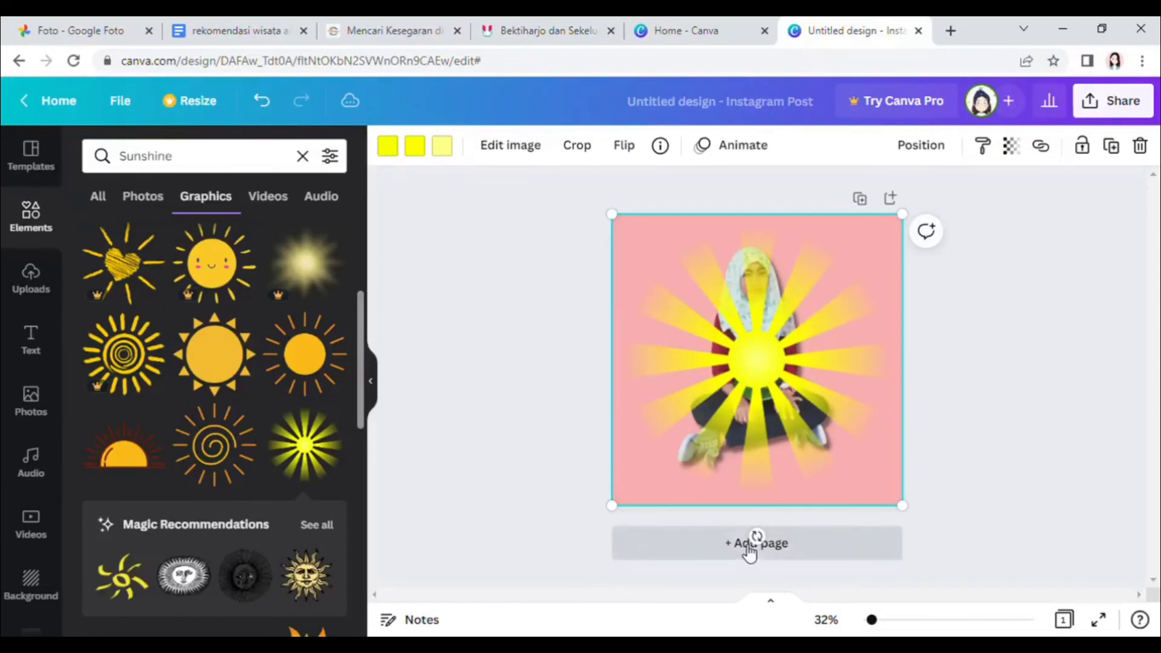
- Send the sunburst graphic backward so that it sits behind the portrait photo
left_click(1012, 146)
left_click(920, 148)
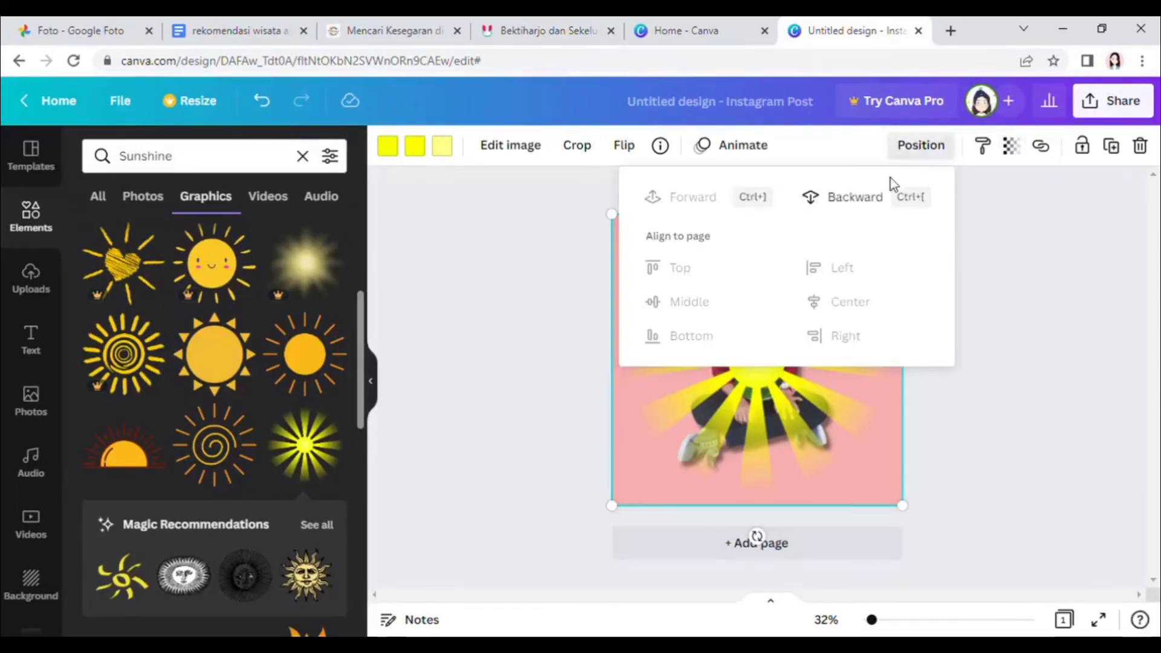
left_click(878, 194)
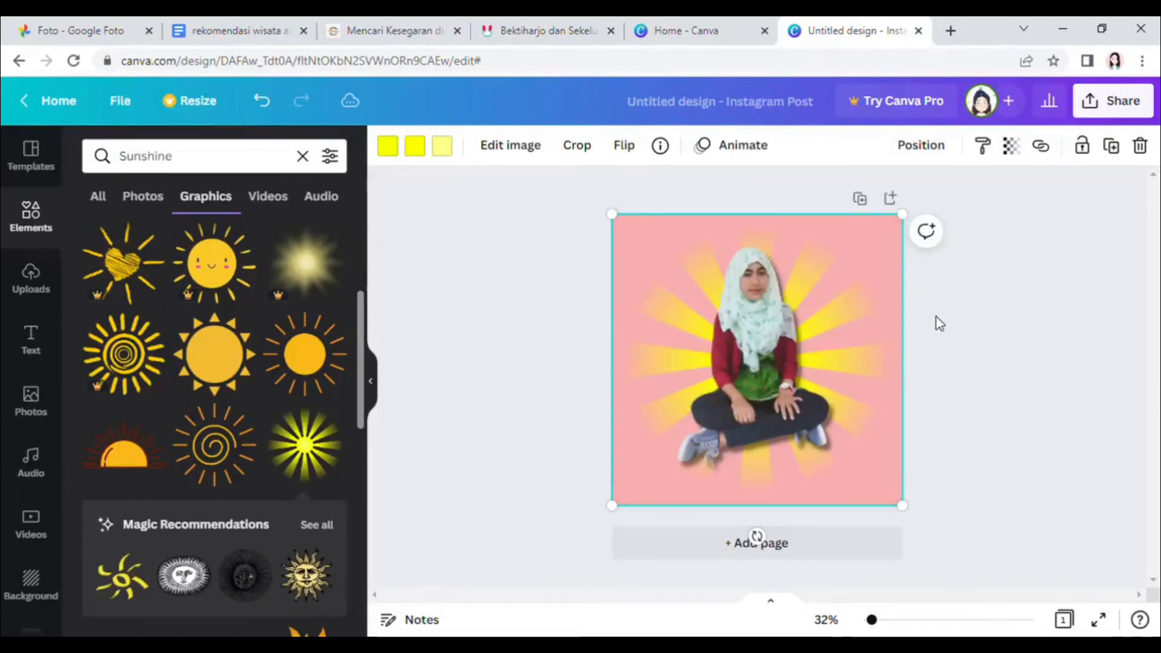
- Shrink the portrait photo slightly and reposition it over the centre of the sunburst
left_click(778, 311)
left_click_drag(841, 254, 834, 291)
left_click_drag(752, 372, 763, 363)
- Change the sunburst graphic's first color to the light purple brand color
left_click(867, 339)
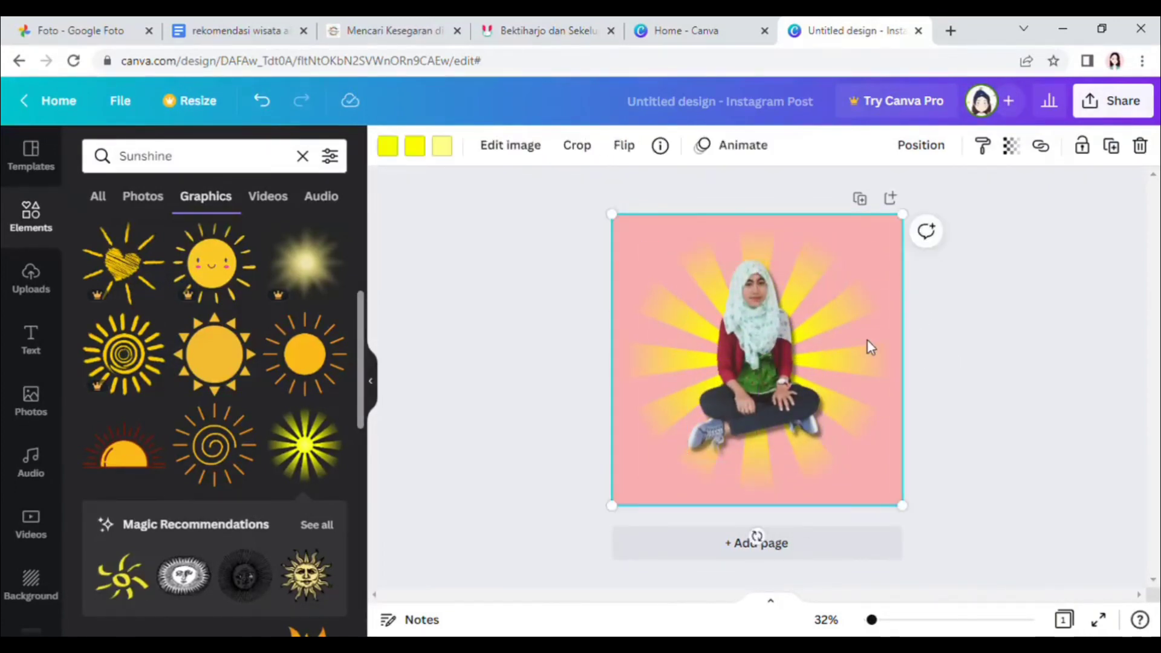
left_click(386, 147)
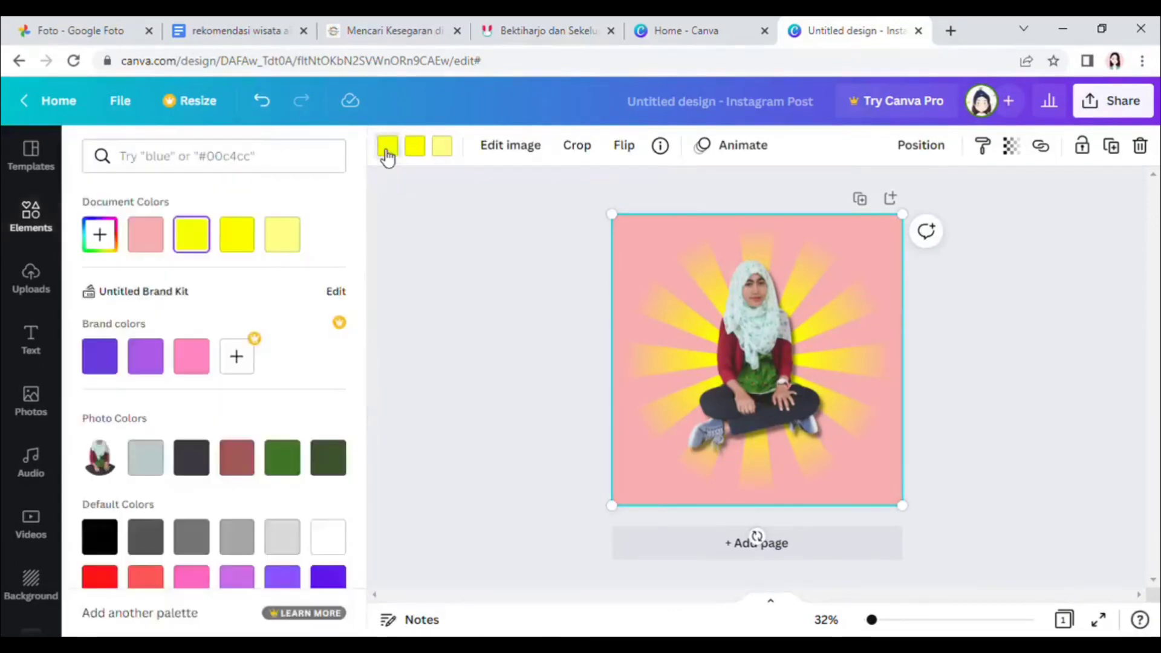
left_click(143, 366)
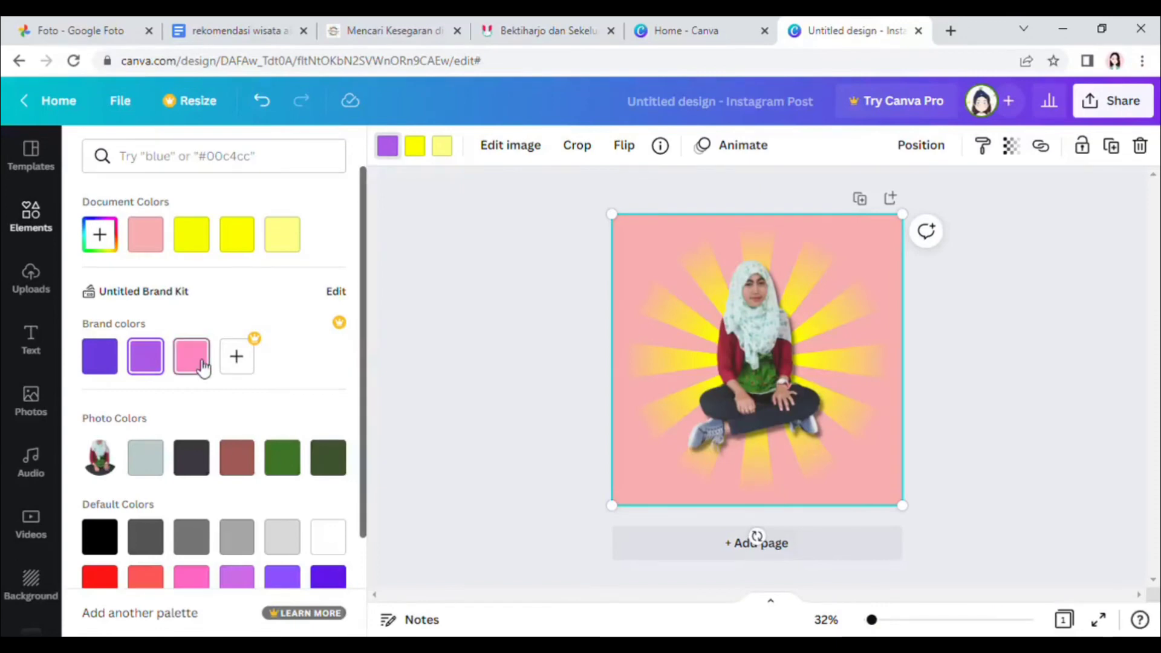
- Set the sunburst's second color to light blue from the default colors after trying brand pink and turquoise shades
left_click(418, 151)
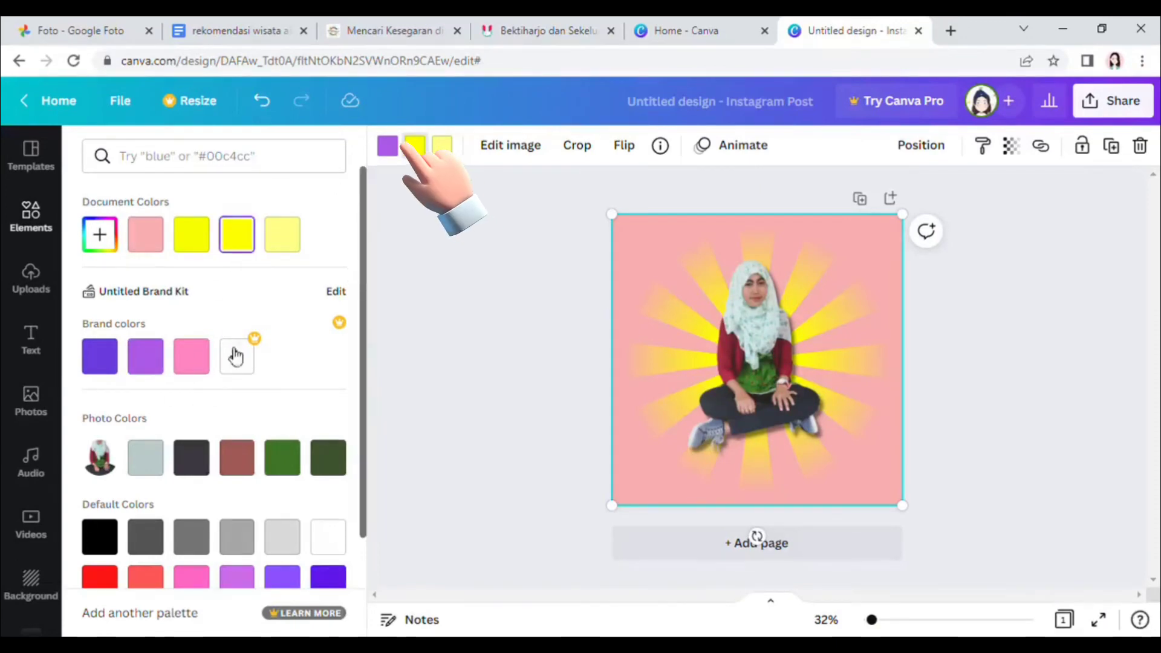
left_click(196, 374)
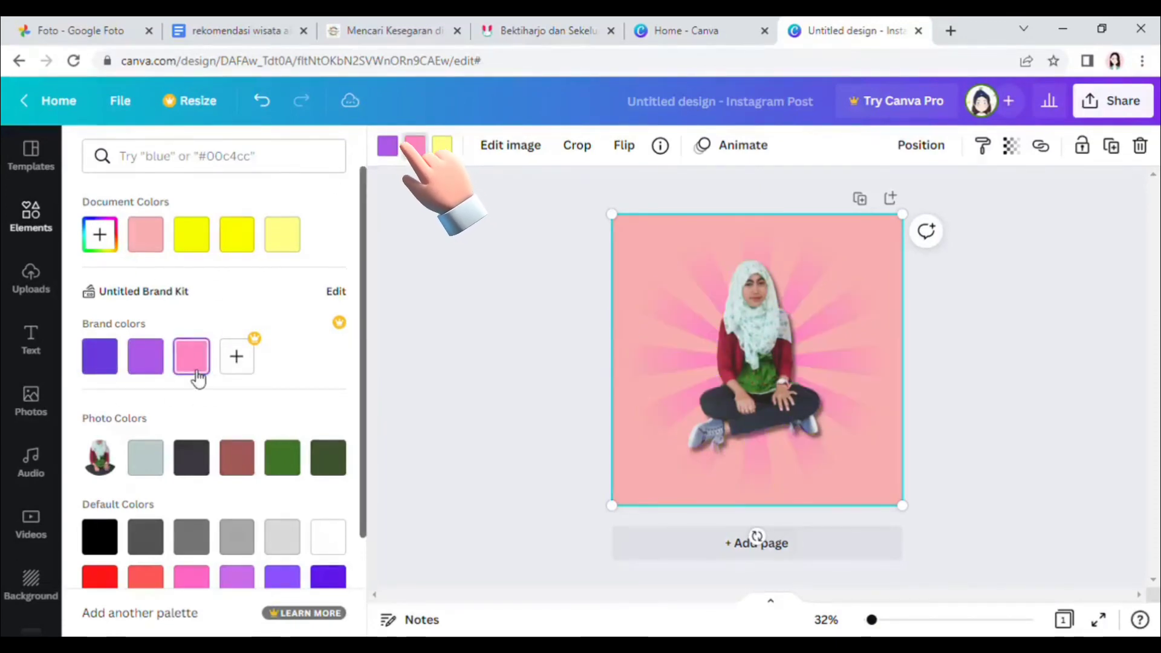
scroll(361, 411, "down", 2)
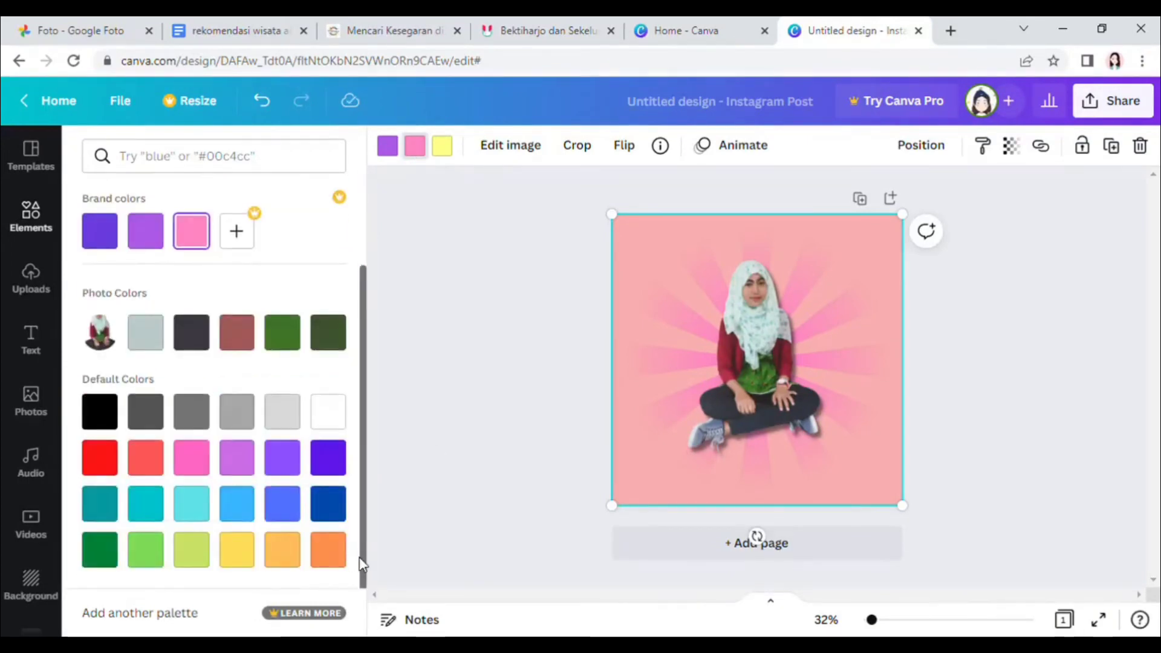
left_click(241, 509)
left_click(189, 506)
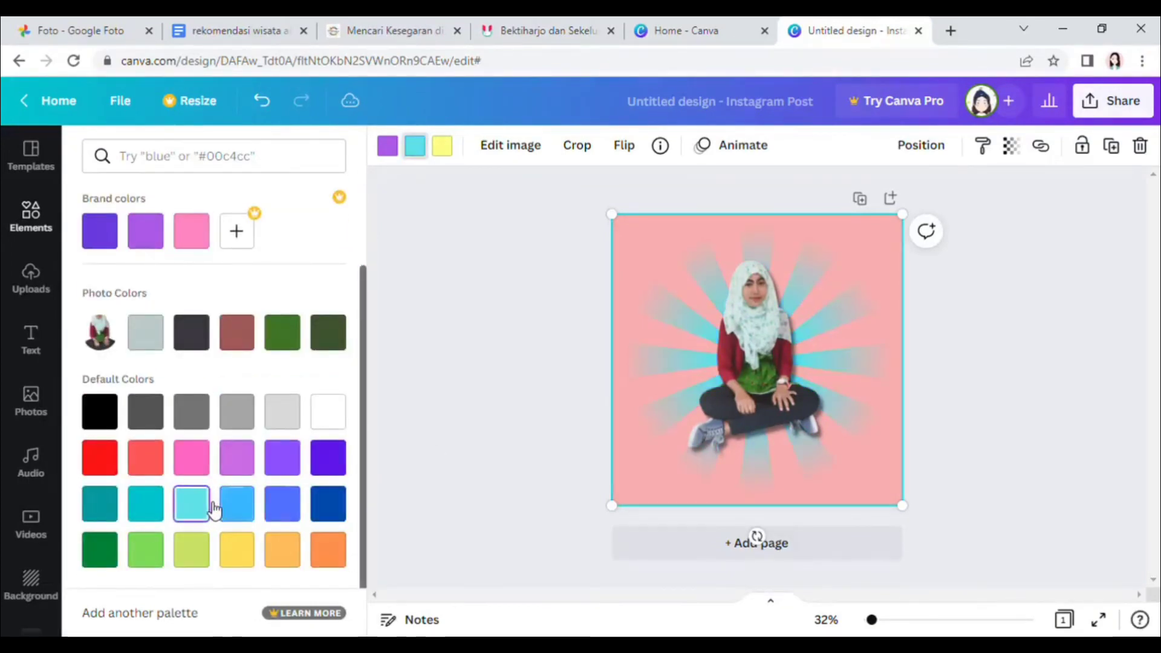
left_click(147, 503)
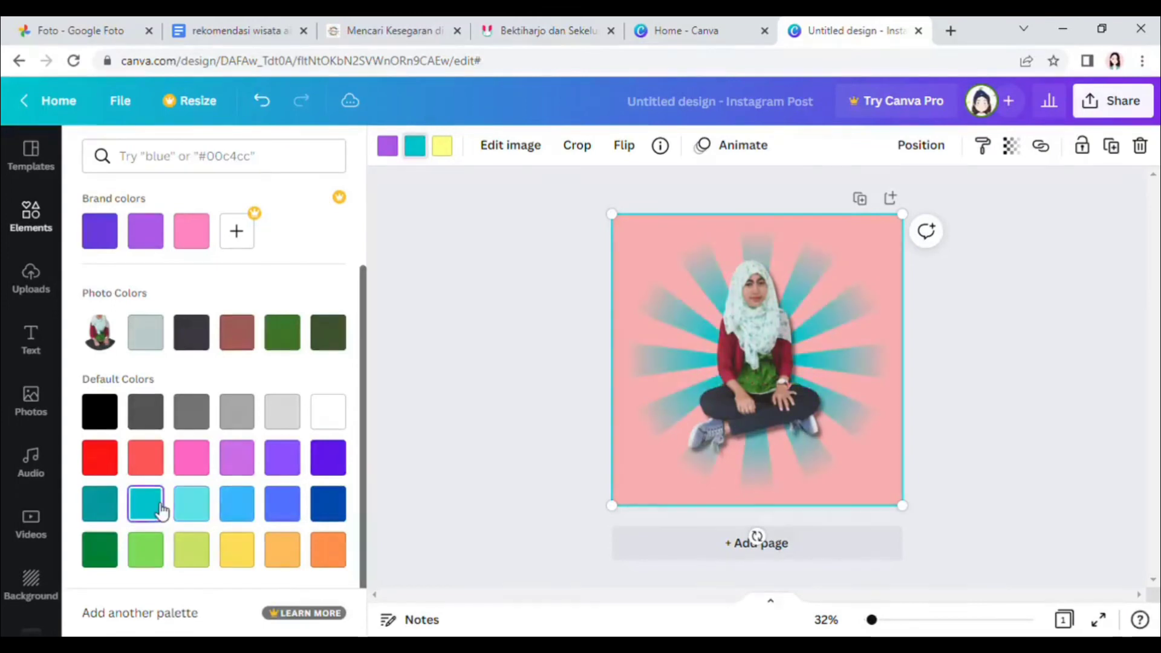
left_click(198, 506)
left_click(241, 508)
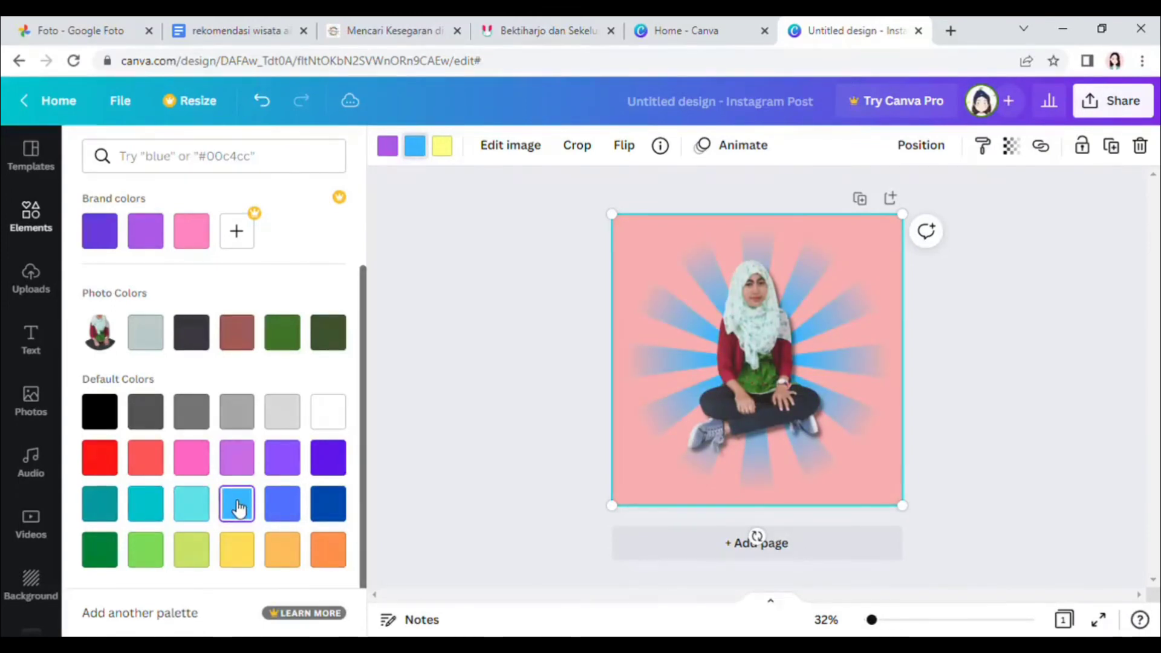
- Change the sunburst's third color from pale yellow to the light turquoise default color and deselect the graphic
left_click(444, 148)
left_click(444, 148)
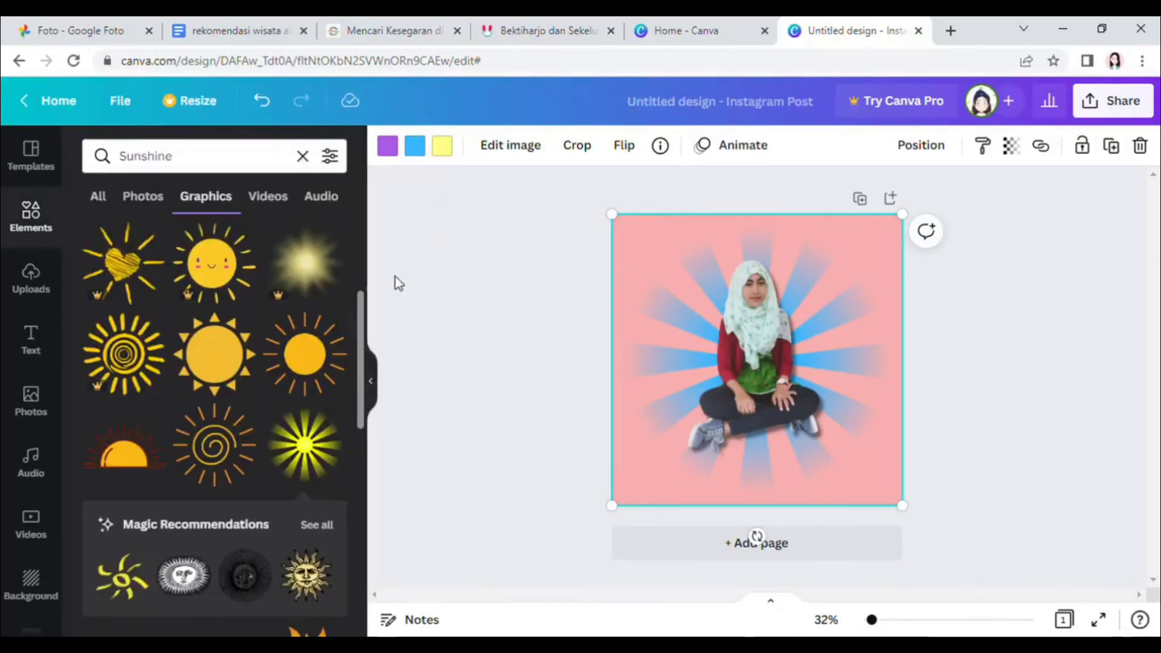
left_click(454, 151)
scroll(354, 455, "down", 2)
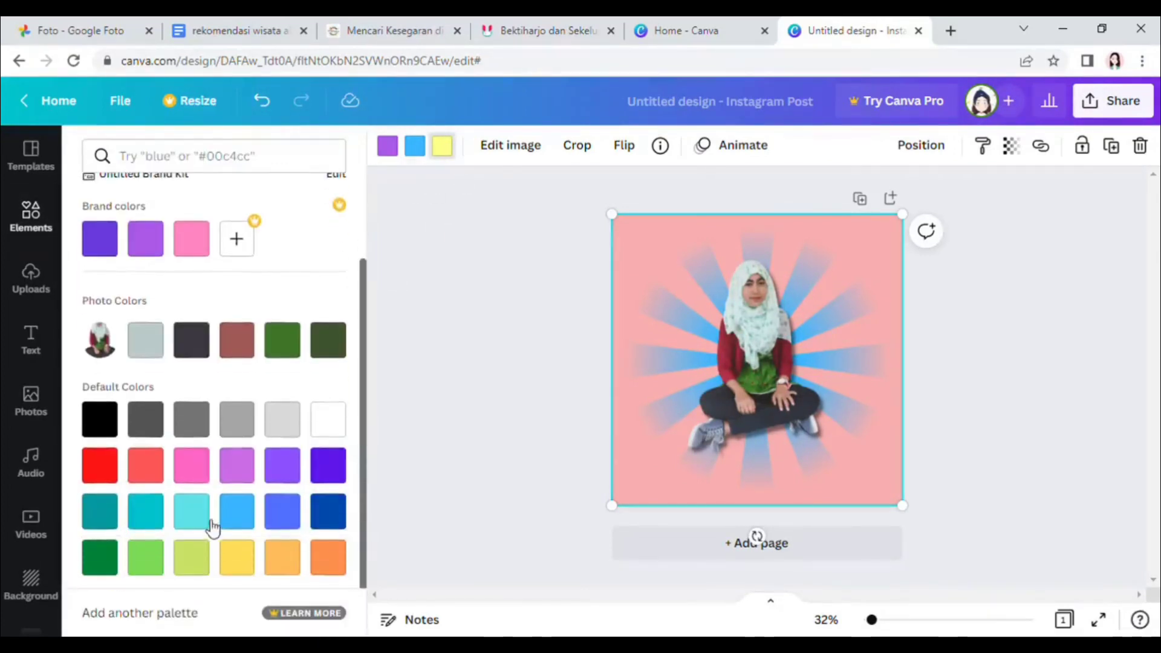
left_click(191, 511)
left_click(972, 401)
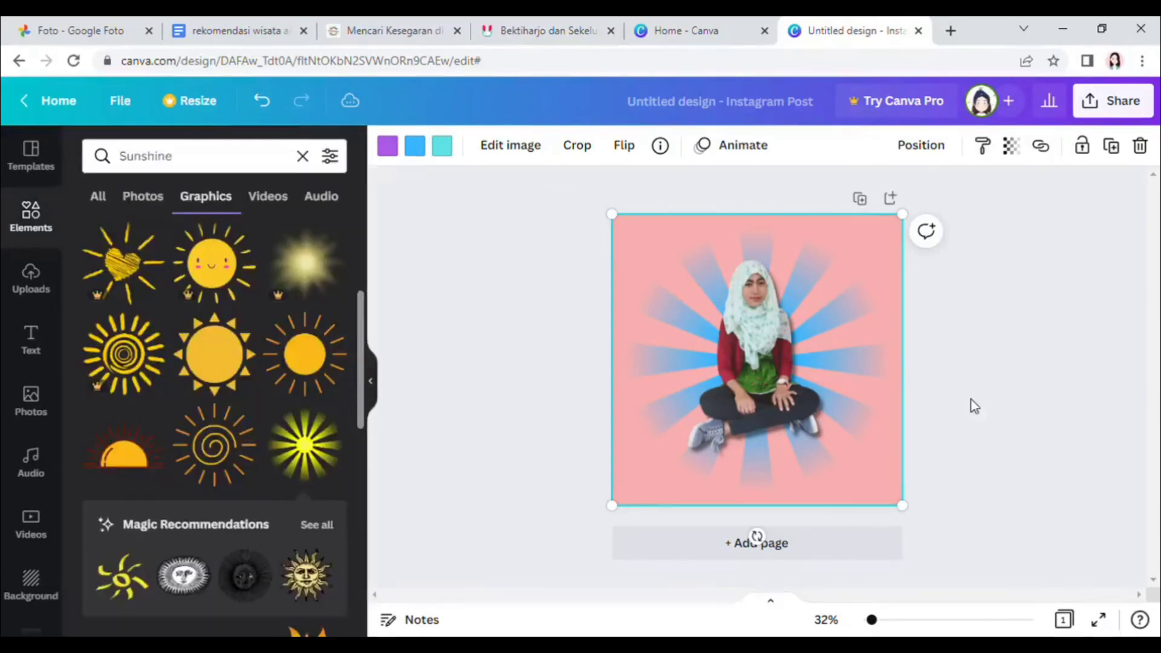
left_click(923, 390)
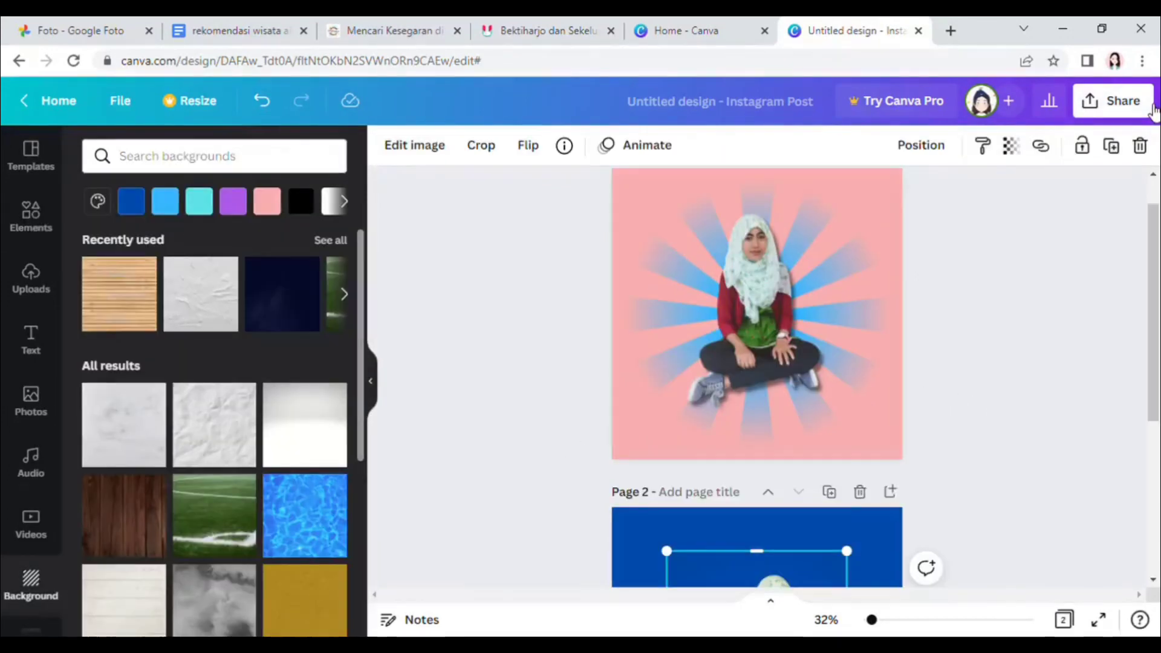
- Download all pages of the design as PNG after reviewing the available file types
left_click(1113, 100)
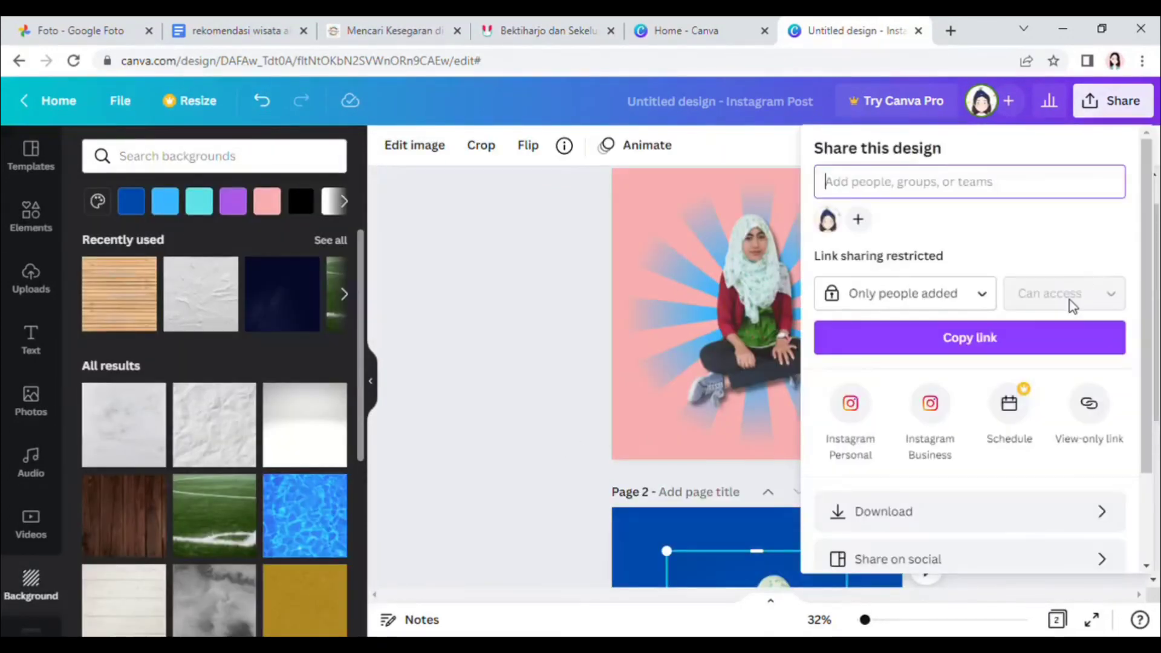
left_click(935, 512)
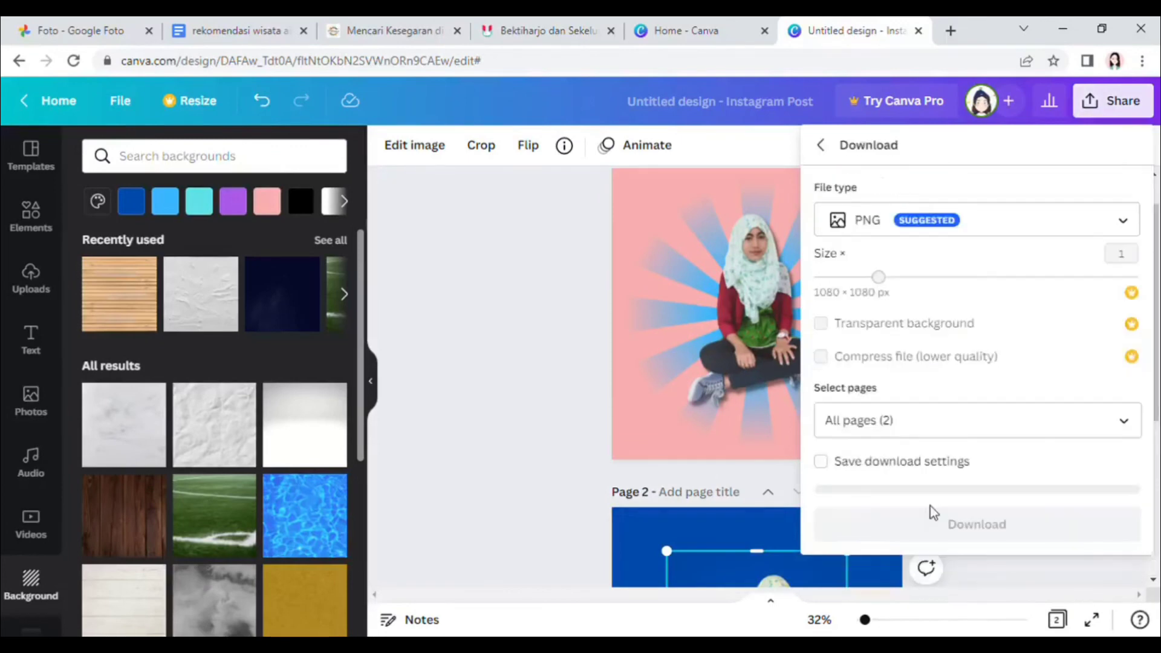
left_click(985, 220)
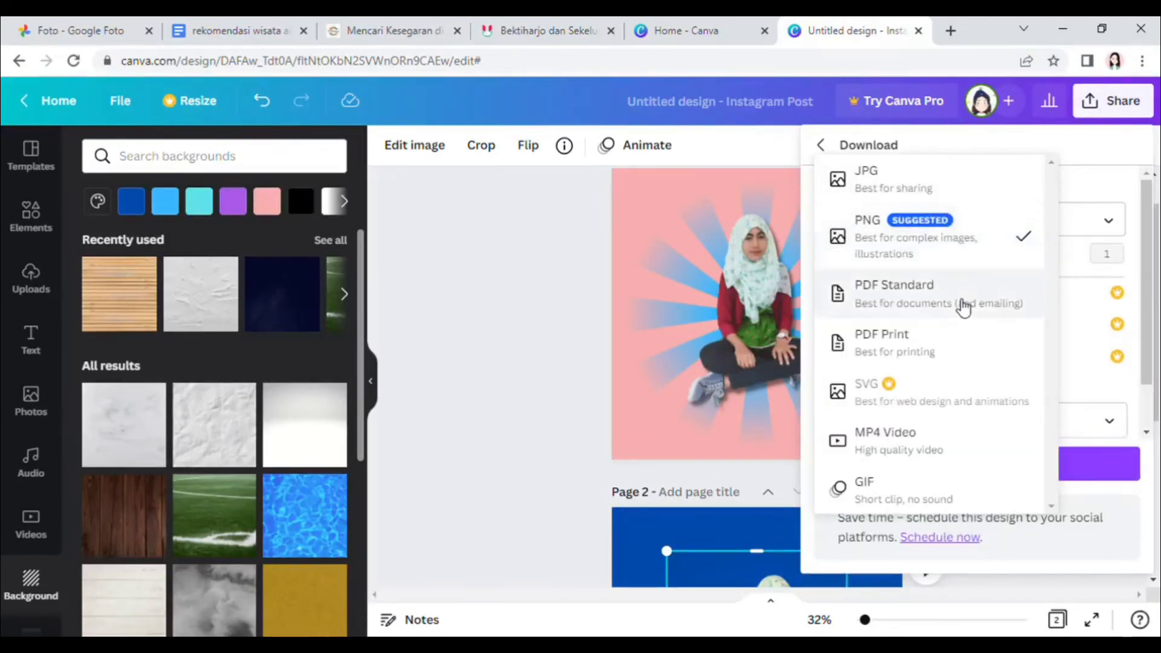
left_click(1148, 381)
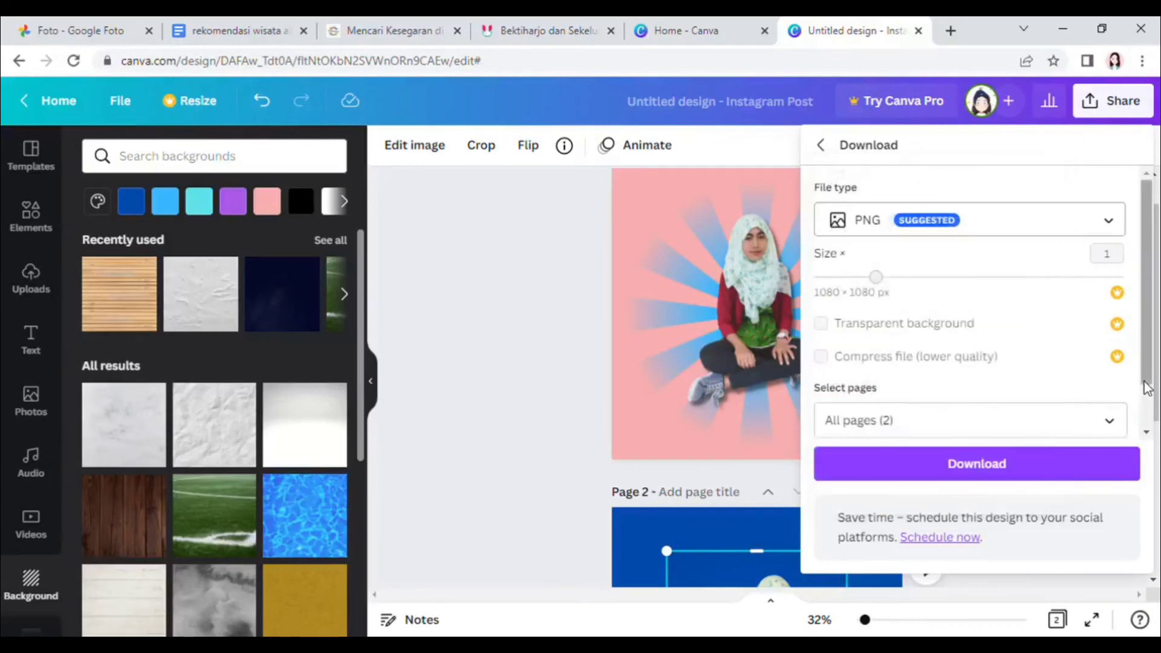
left_click(1045, 472)
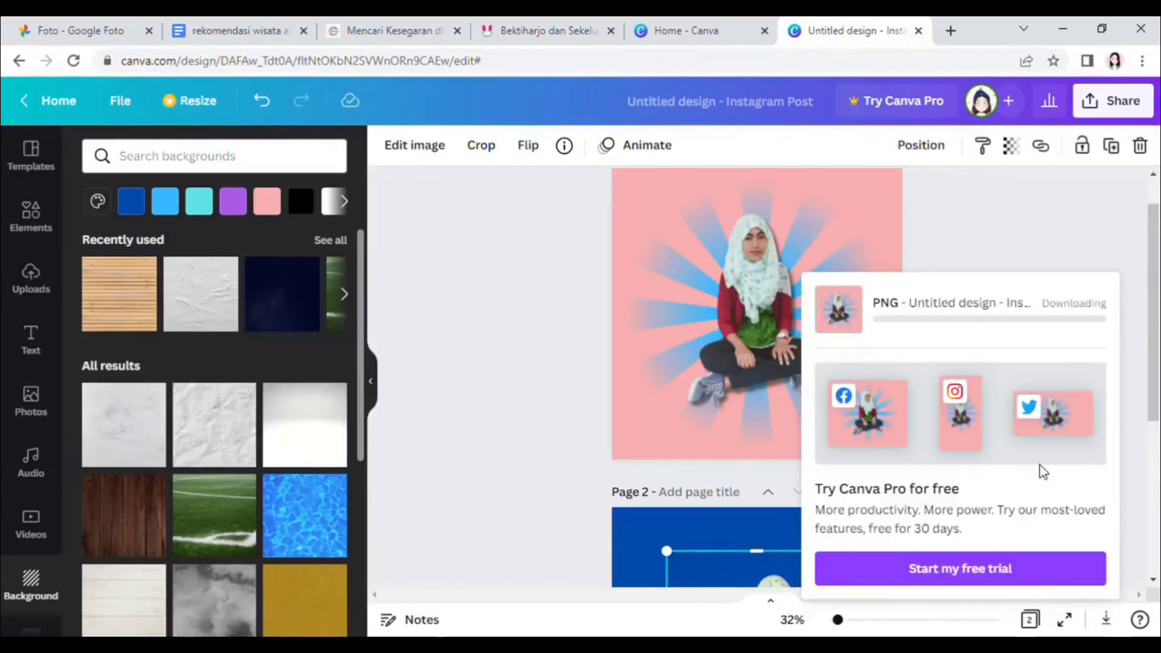